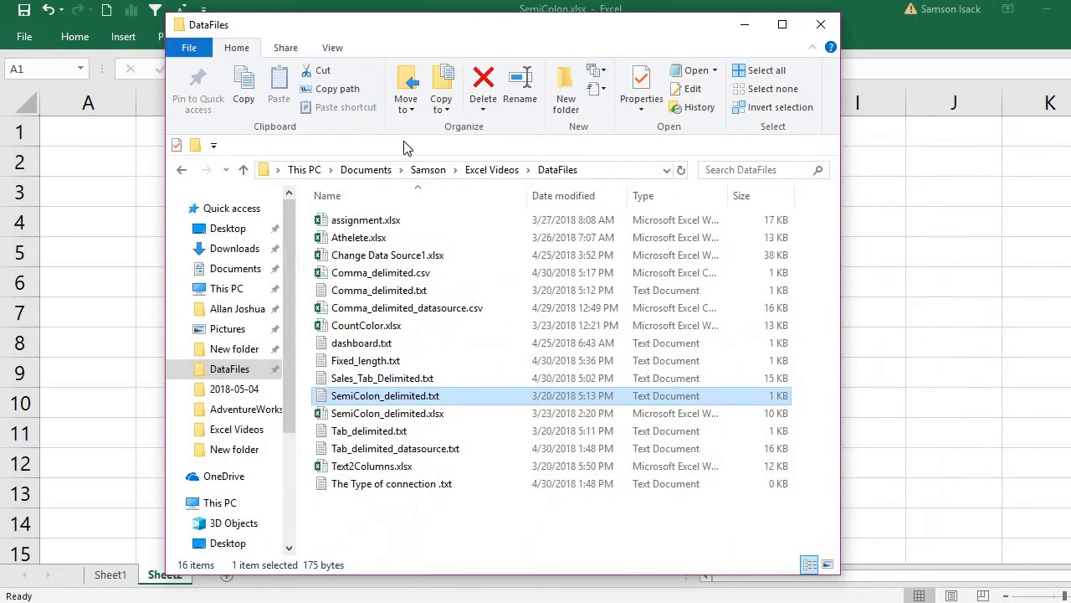
# Step: Open SemiColon_delimited.txt from the DataFiles folder, examine its contents and delimiter, and return to the empty Excel worksheet
pyautogui.doubleClick(372, 397)
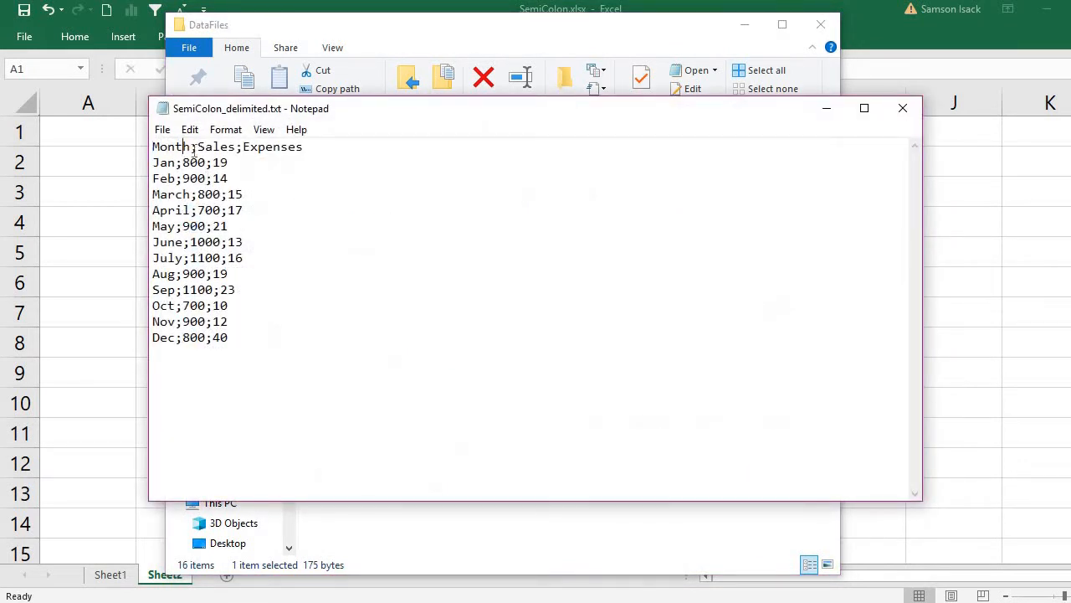
pyautogui.click(259, 149)
pyautogui.moveTo(250, 346); pyautogui.dragTo(144, 148)
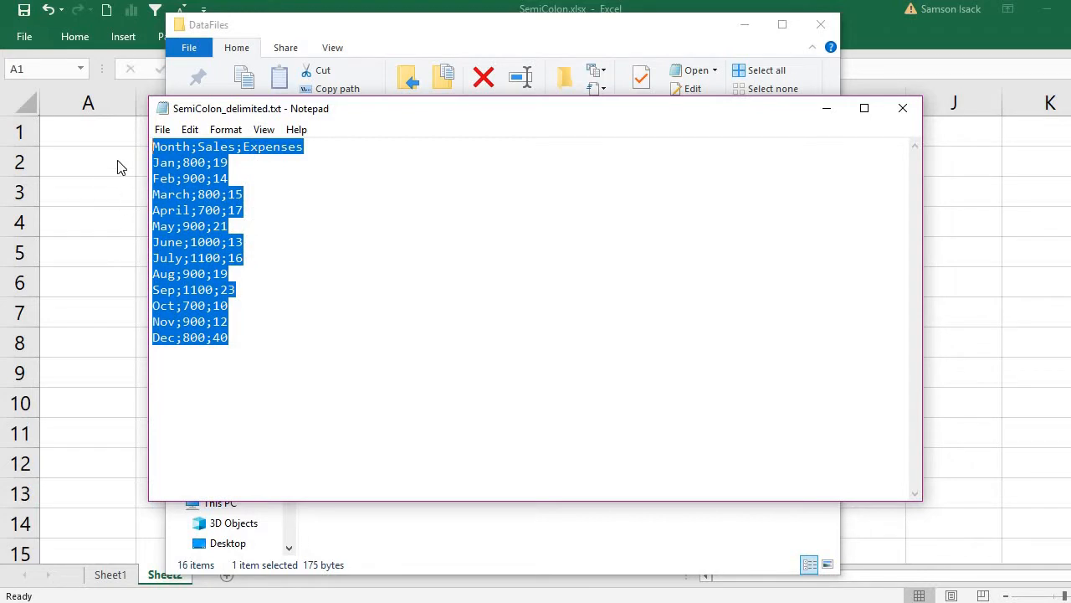
pyautogui.click(826, 109)
pyautogui.click(745, 24)
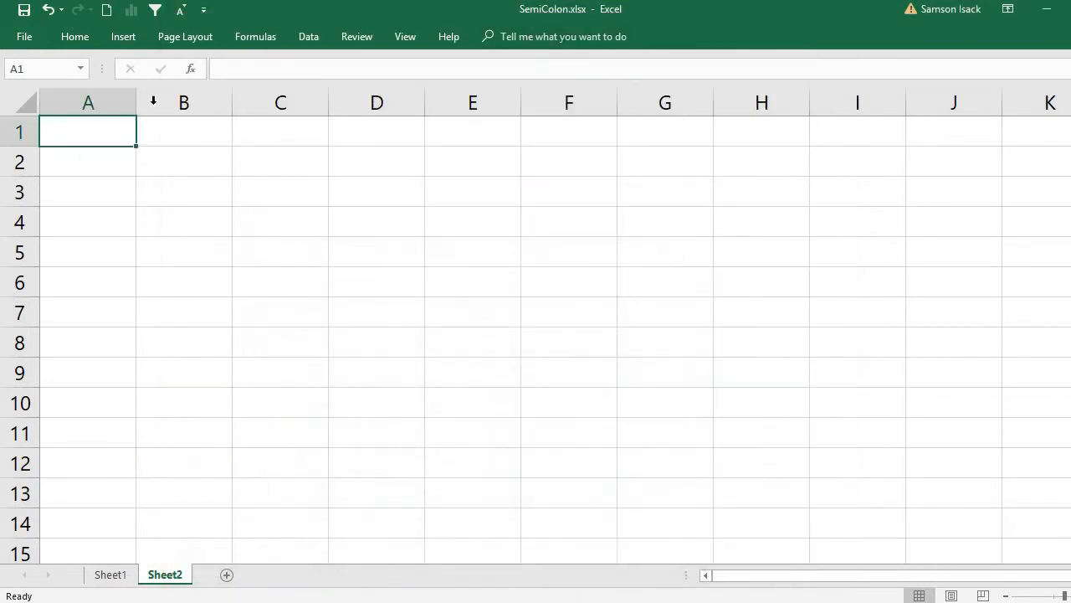
pyautogui.click(126, 43)
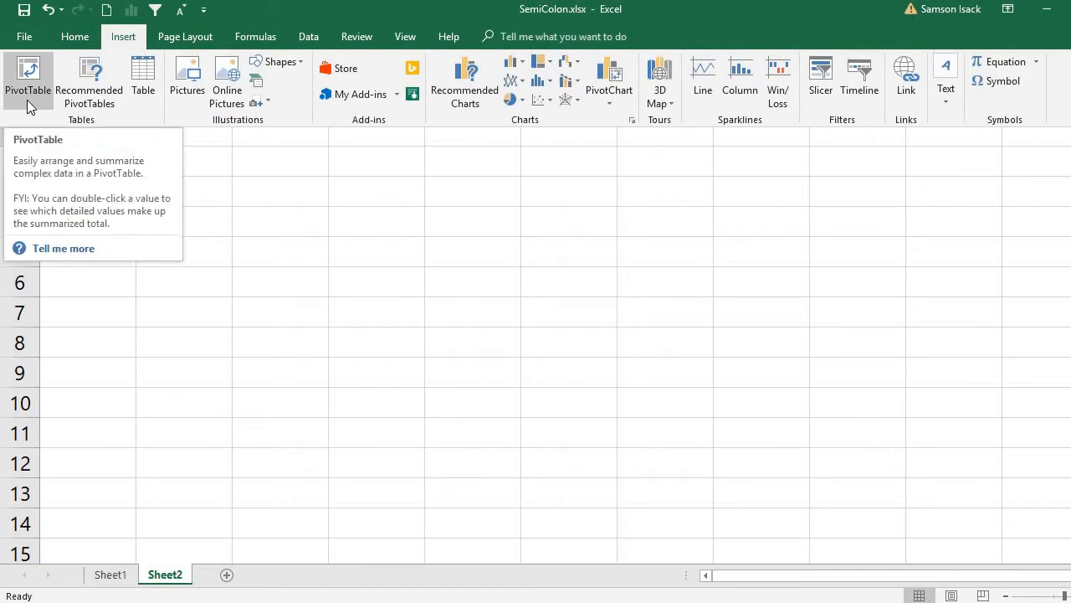
pyautogui.click(26, 93)
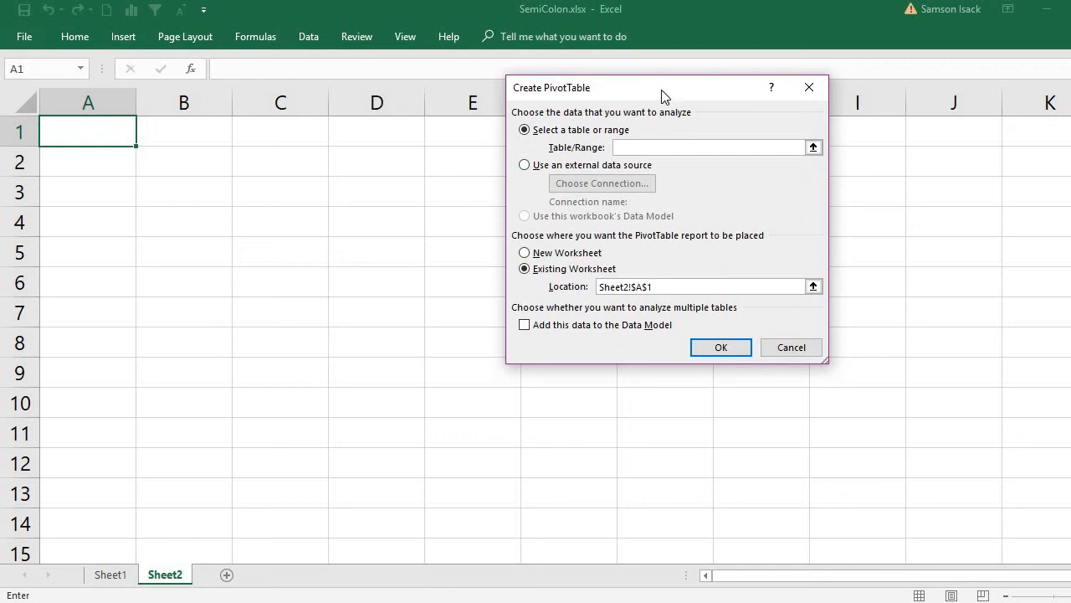
pyautogui.moveTo(661, 94); pyautogui.dragTo(466, 171)
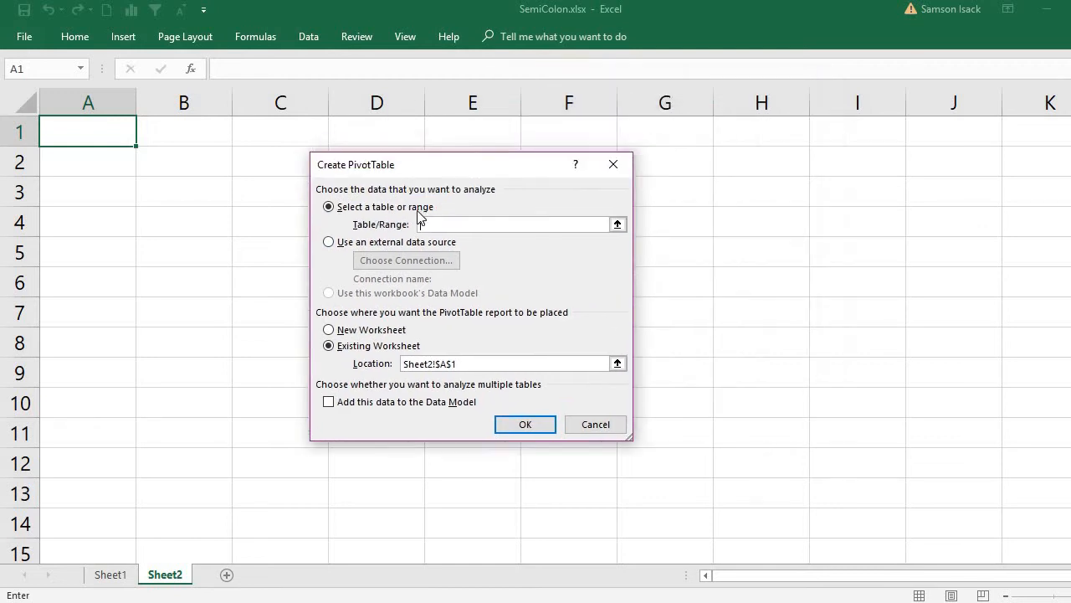
pyautogui.click(355, 242)
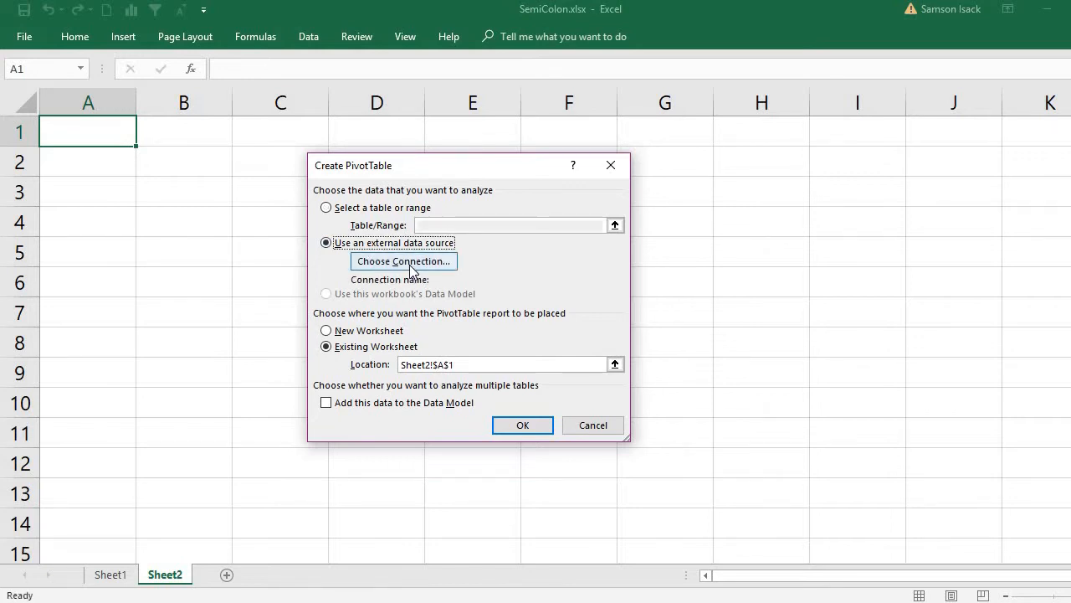
pyautogui.click(408, 262)
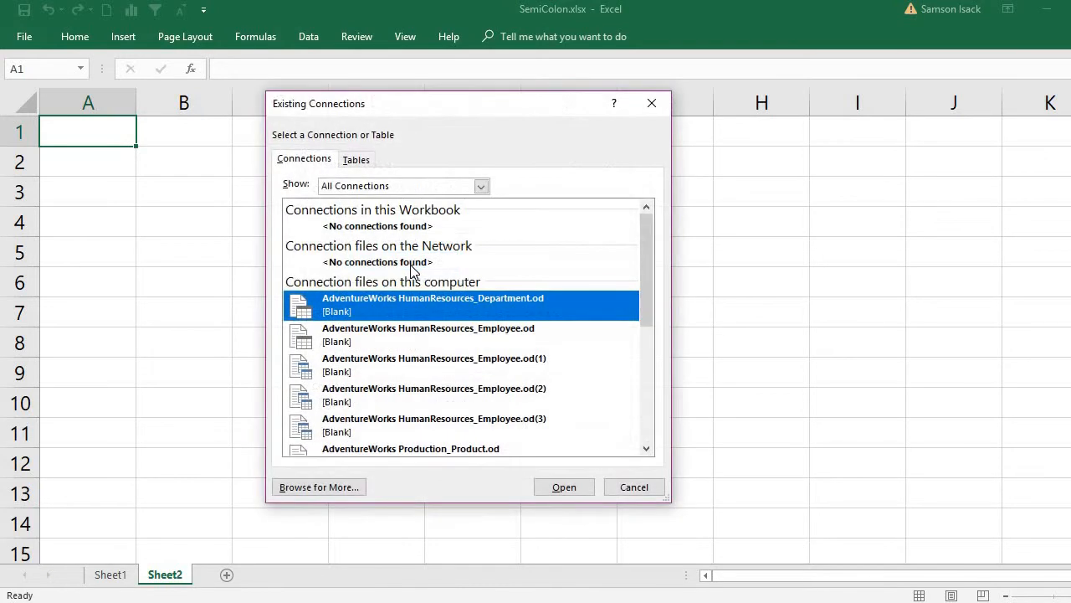
pyautogui.click(651, 113)
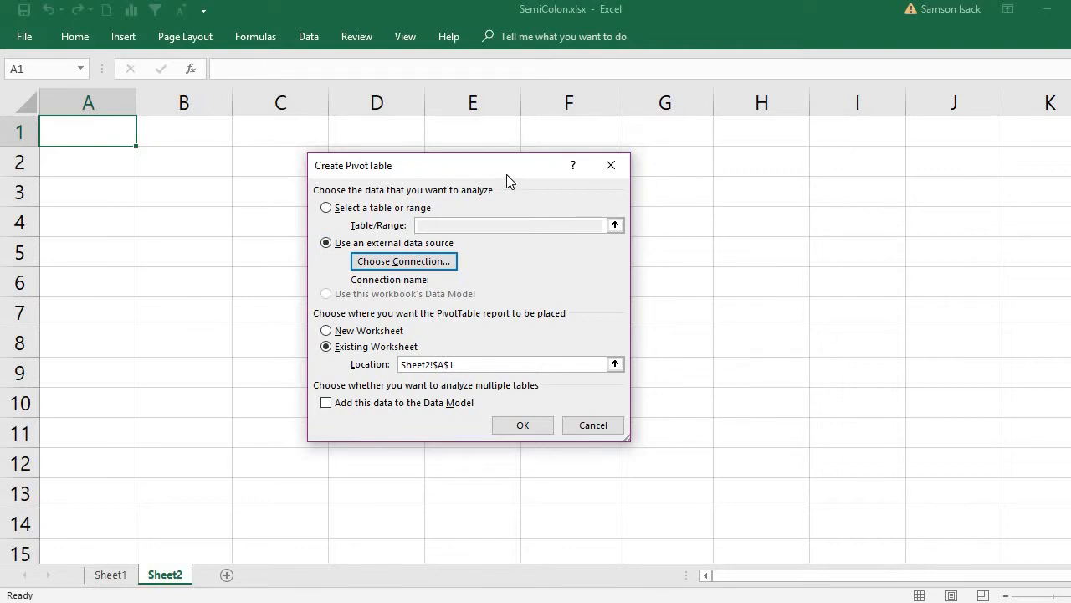
pyautogui.click(616, 428)
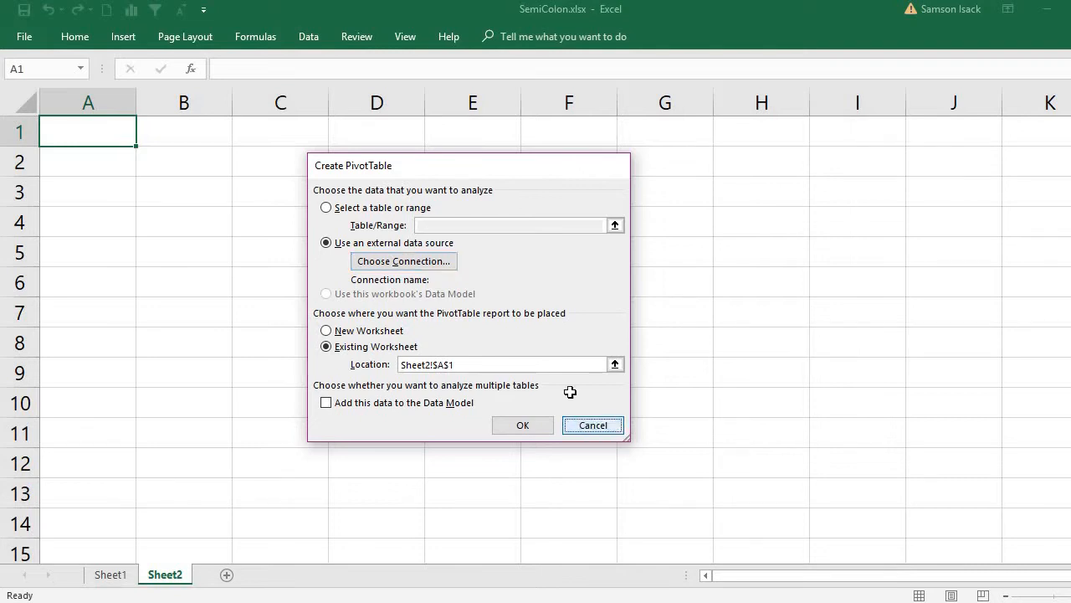
# Step: Start a text import of SemiColon_delimited.txt from the DataFiles folder
pyautogui.click(304, 40)
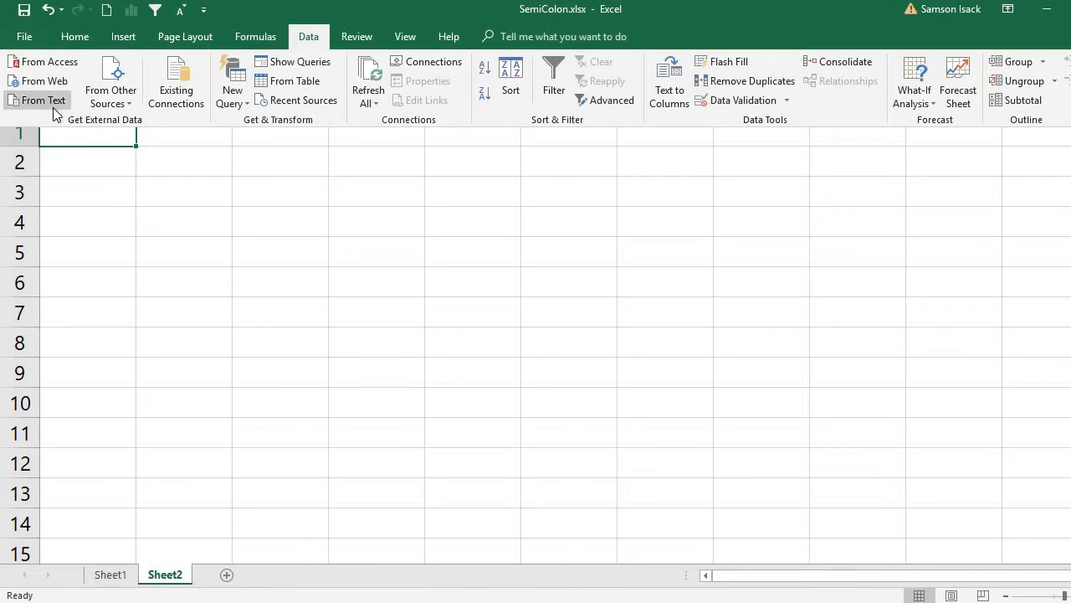
pyautogui.hotkey('ctrl', 'F1')
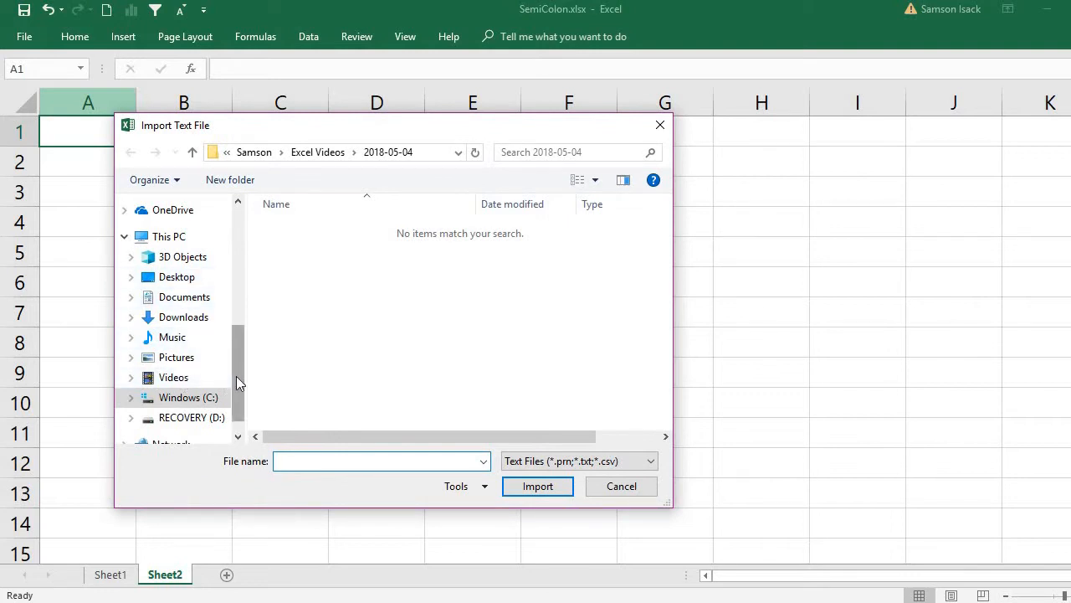
pyautogui.moveTo(237, 382); pyautogui.dragTo(237, 272)
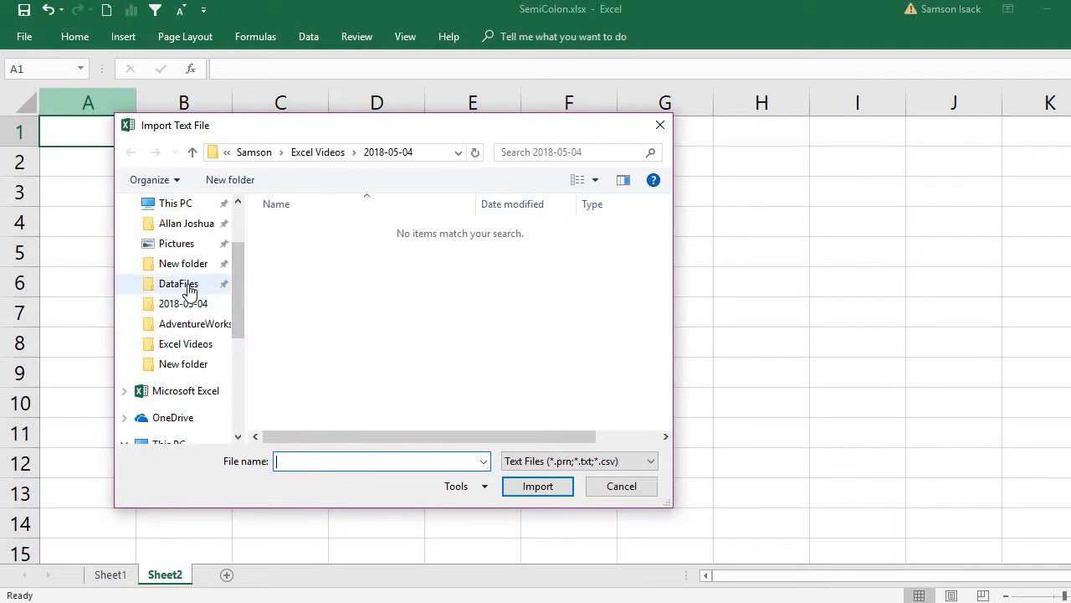
pyautogui.click(188, 287)
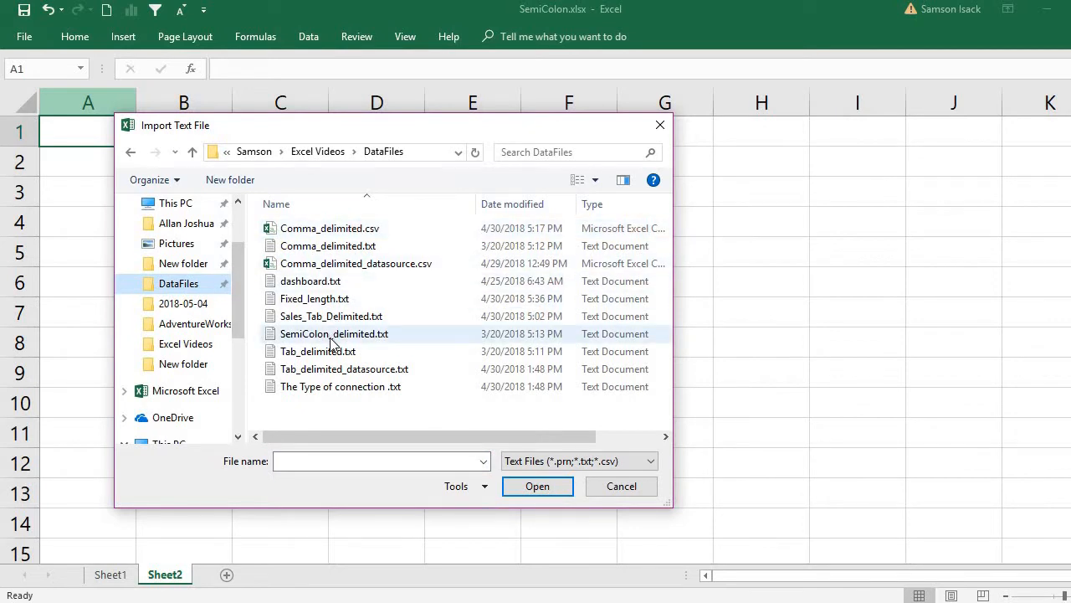
pyautogui.doubleClick(332, 335)
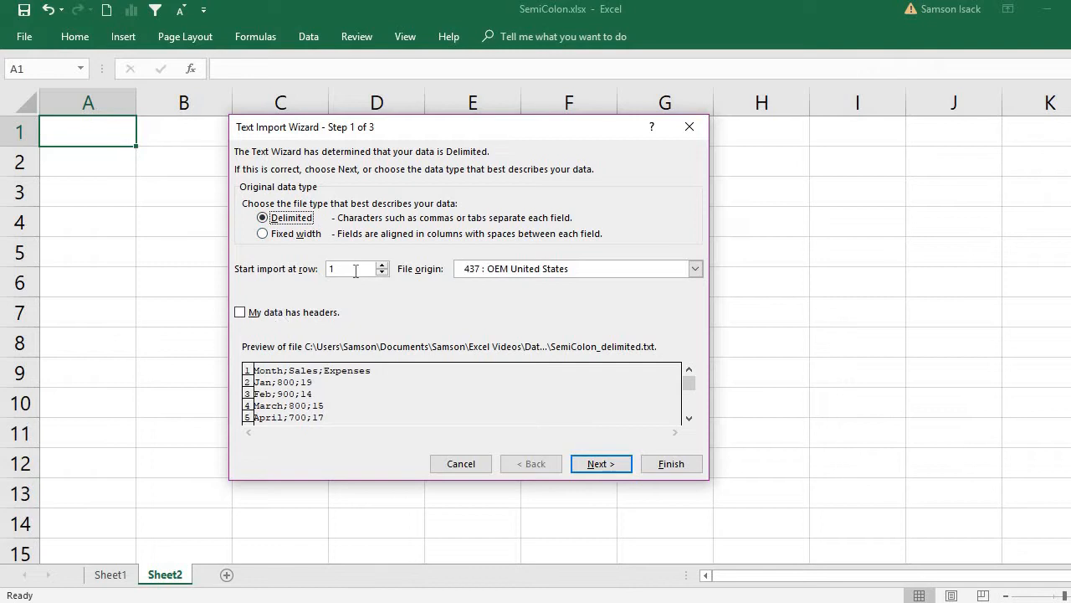
# Step: Mark the delimited data as having headers and use Semicolon instead of Tab as the delimiter
pyautogui.moveTo(334, 270); pyautogui.dragTo(316, 272)
pyautogui.click(285, 313)
pyautogui.click(605, 464)
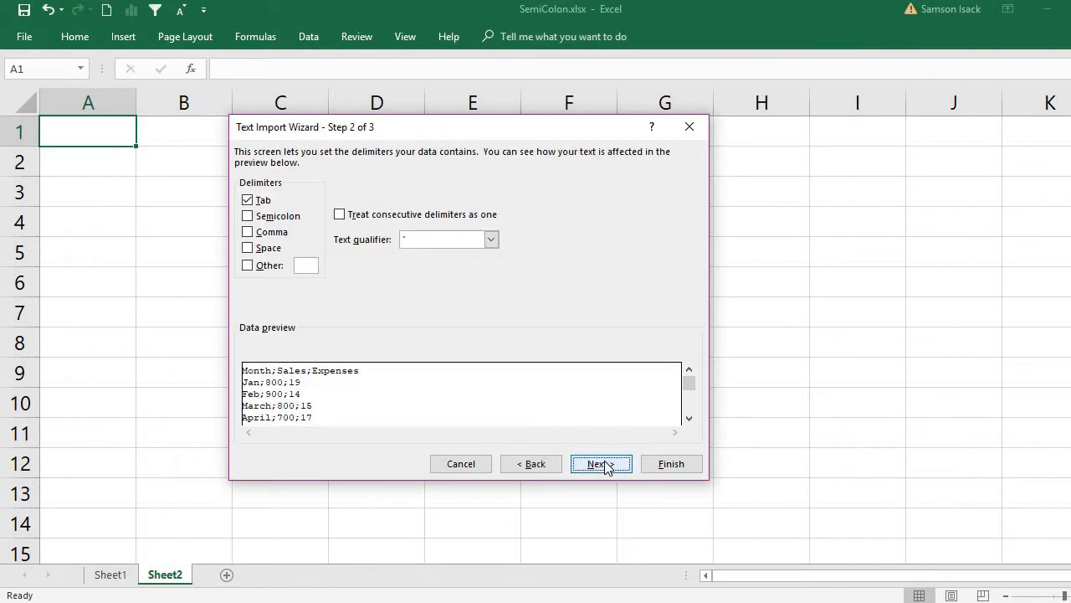
pyautogui.click(264, 202)
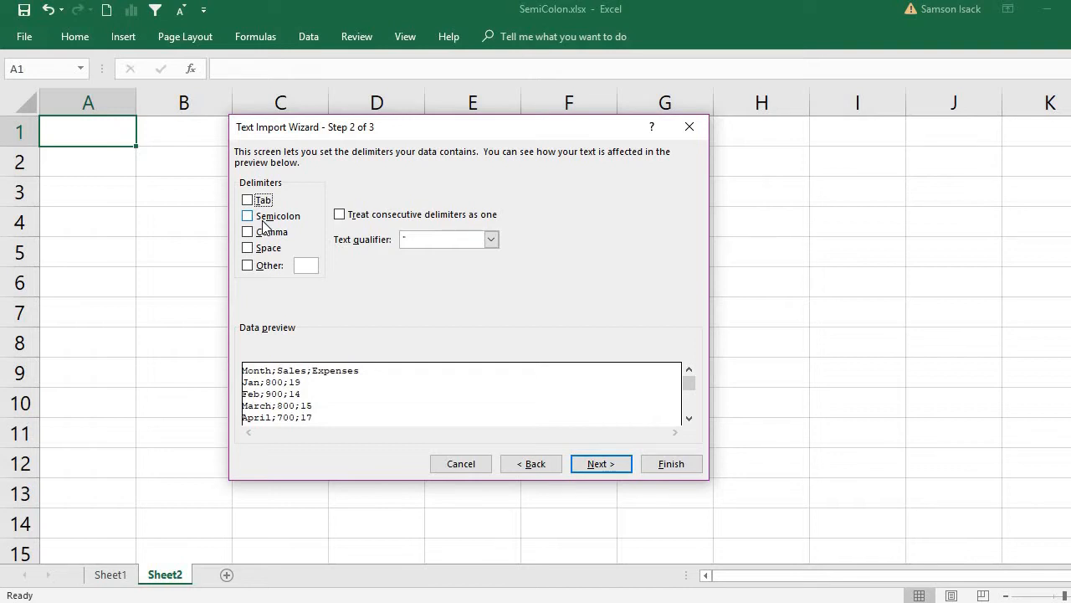
pyautogui.click(247, 215)
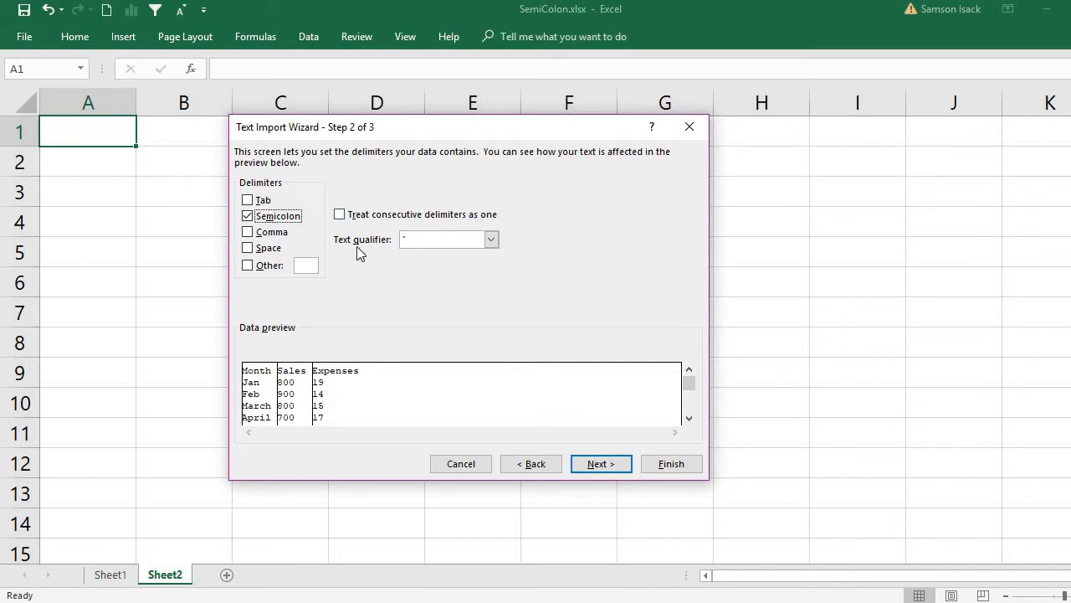
pyautogui.click(602, 470)
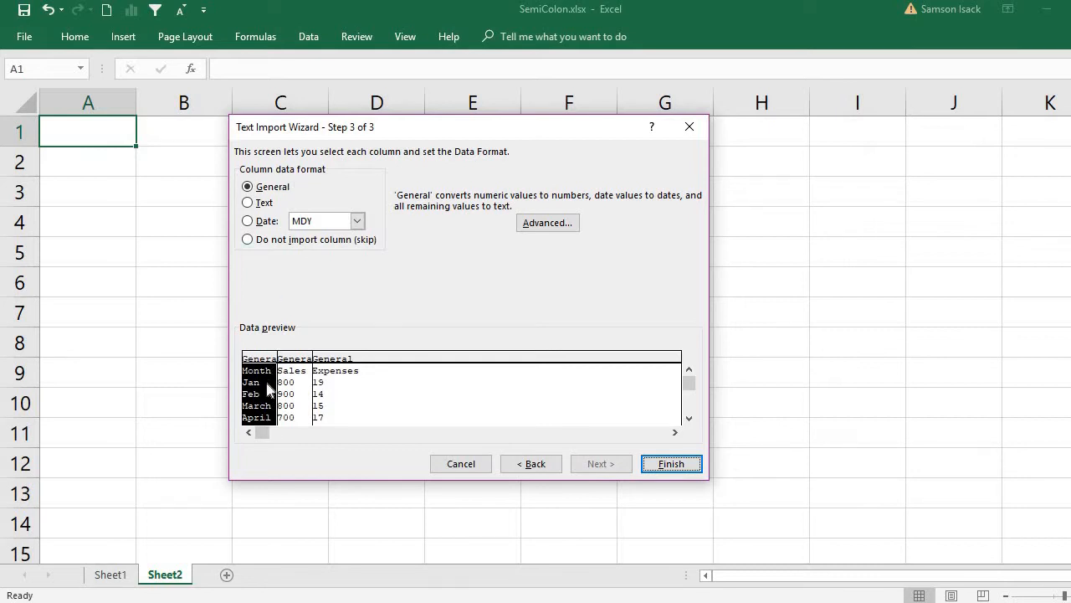
# Step: Set the Month column's data format to Text and check the formats of the Sales and Expenses columns
pyautogui.click(269, 205)
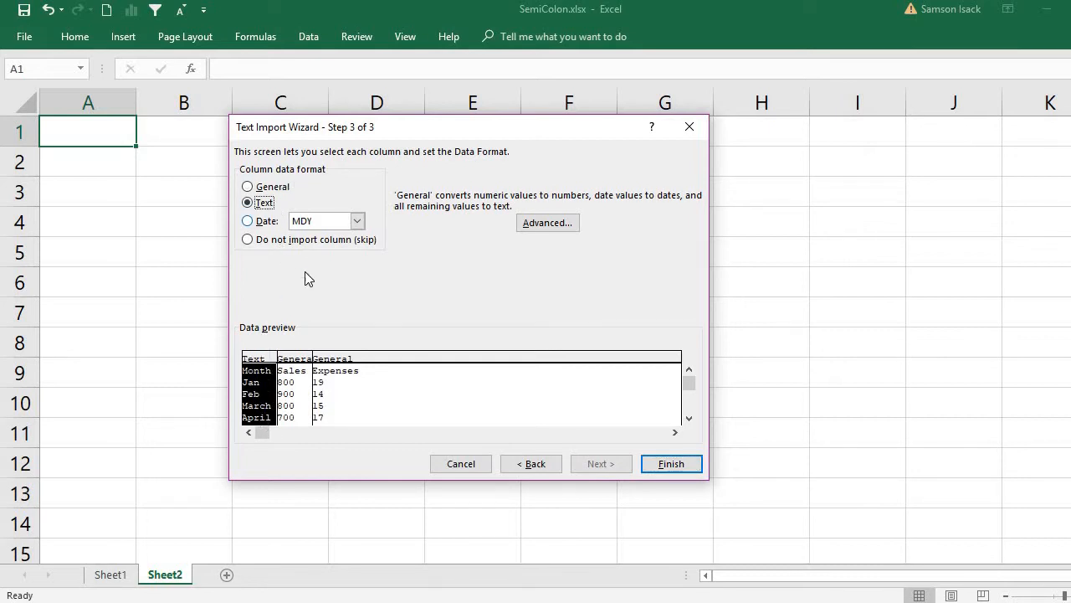
pyautogui.click(308, 390)
pyautogui.click(332, 387)
pyautogui.click(299, 410)
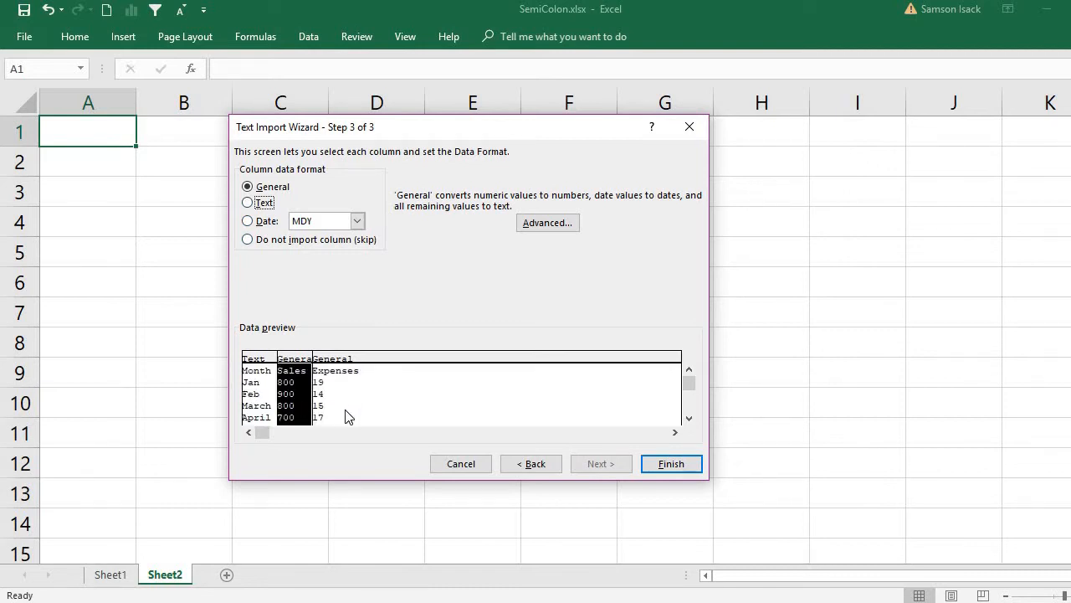
pyautogui.click(342, 416)
pyautogui.click(303, 414)
pyautogui.click(327, 410)
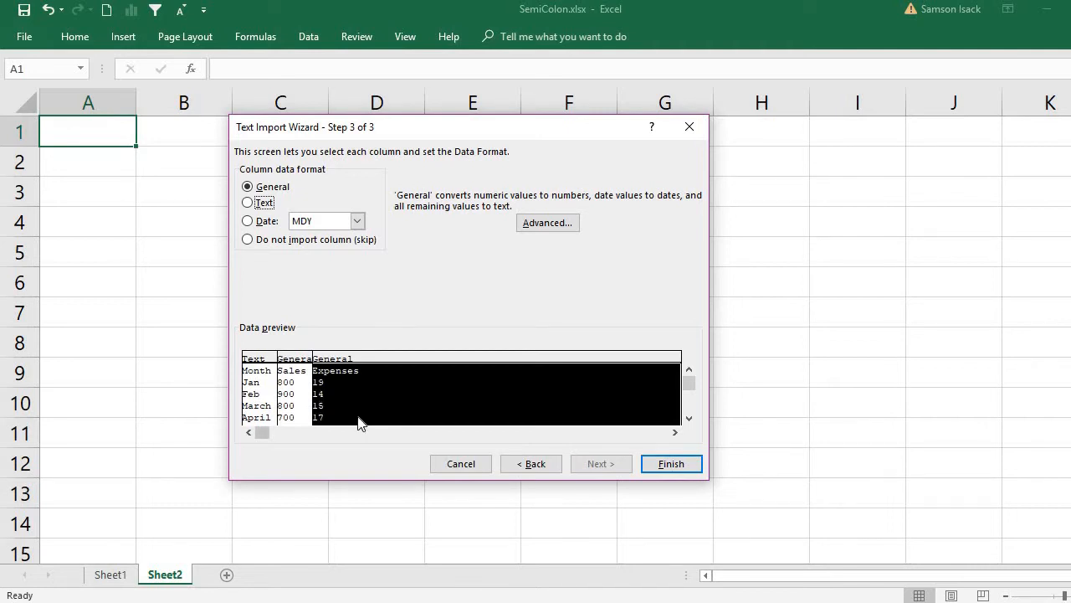
# Step: Recheck the import settings and finish the import, placing the data in the existing worksheet at Sheet2 cell A1
pyautogui.click(529, 466)
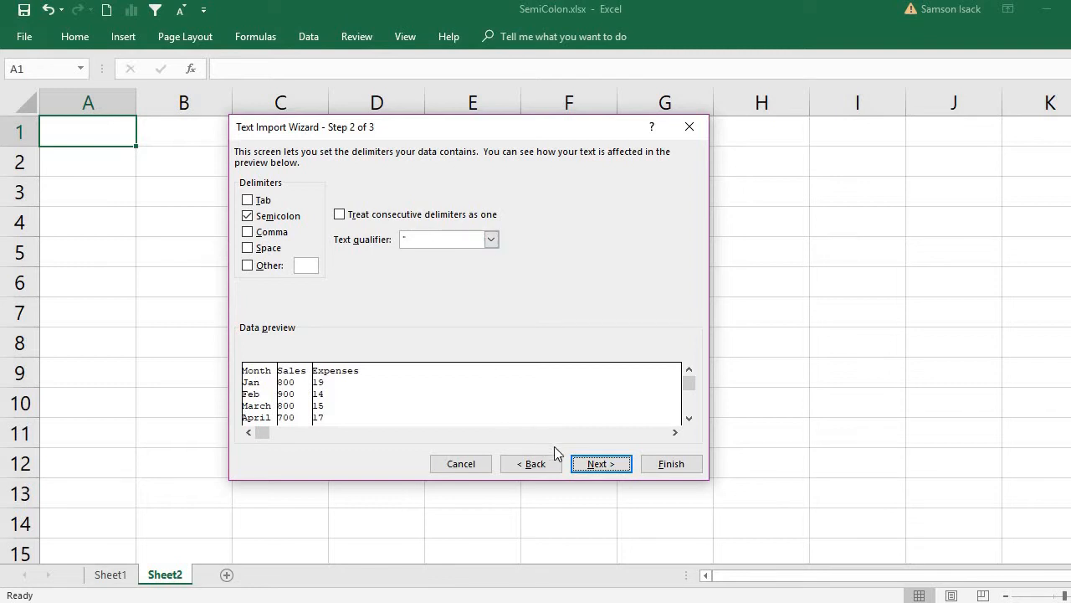
pyautogui.click(599, 466)
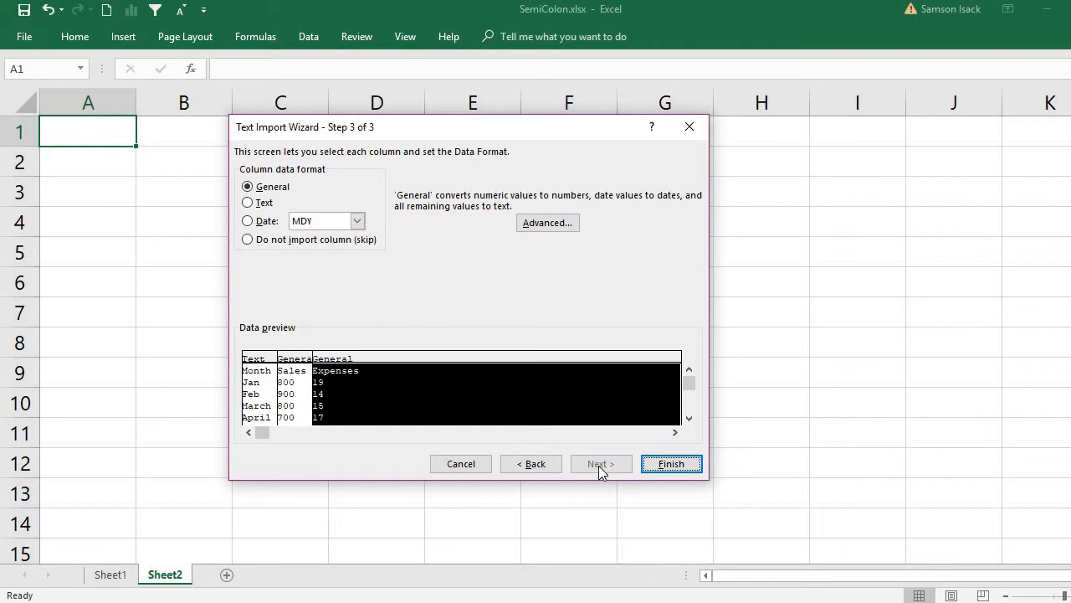
pyautogui.click(266, 395)
pyautogui.click(306, 410)
pyautogui.click(349, 399)
pyautogui.click(681, 464)
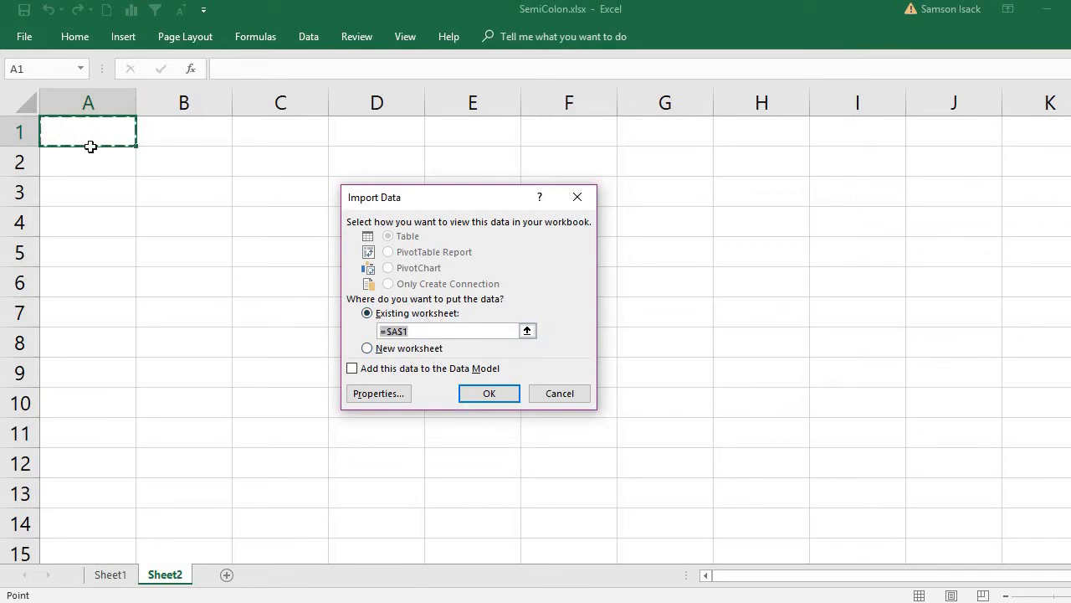
pyautogui.click(90, 146)
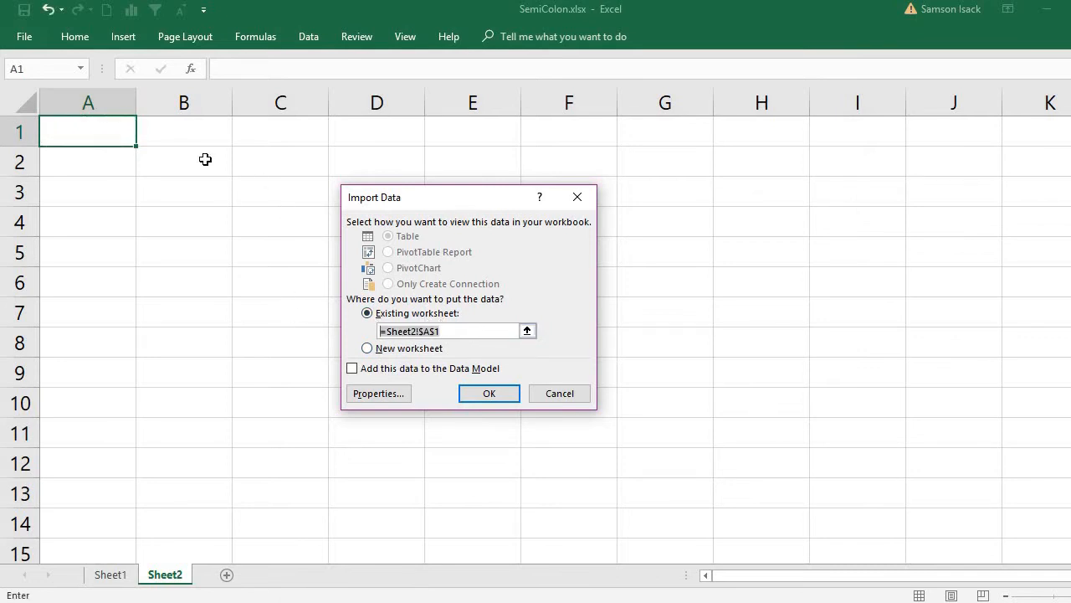
pyautogui.click(108, 127)
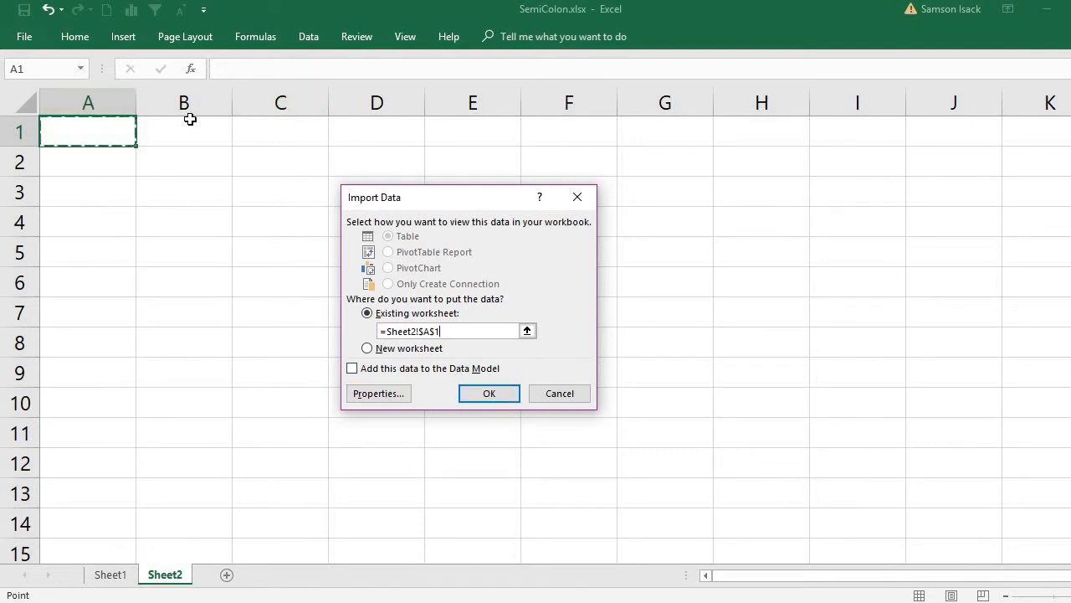
pyautogui.click(502, 395)
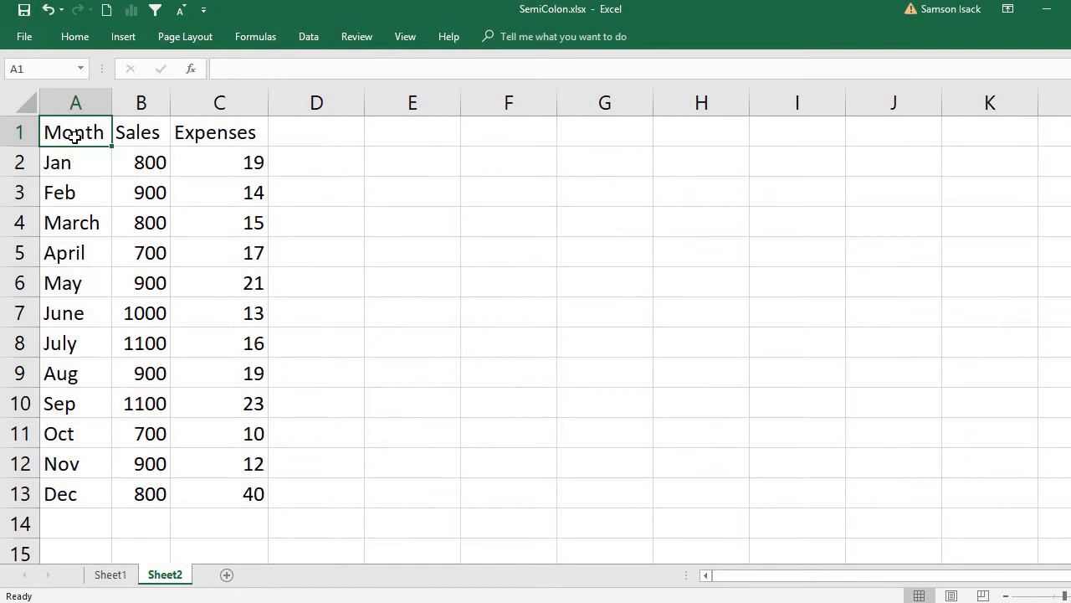
# Step: Rename the worksheet holding the imported table from Sheet2 to Data
pyautogui.moveTo(83, 132); pyautogui.dragTo(256, 495)
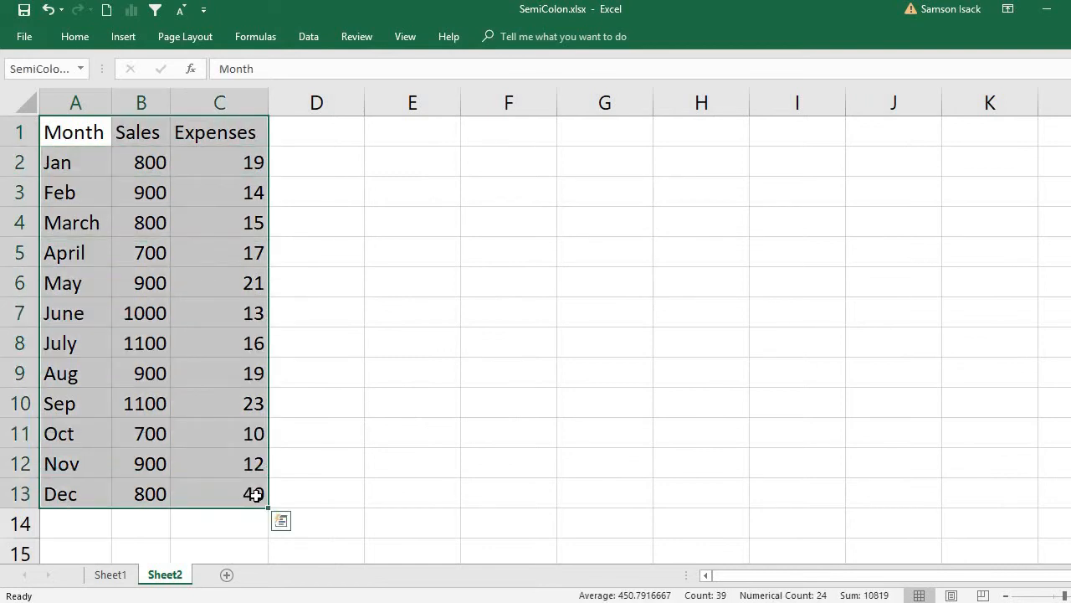
pyautogui.doubleClick(167, 575)
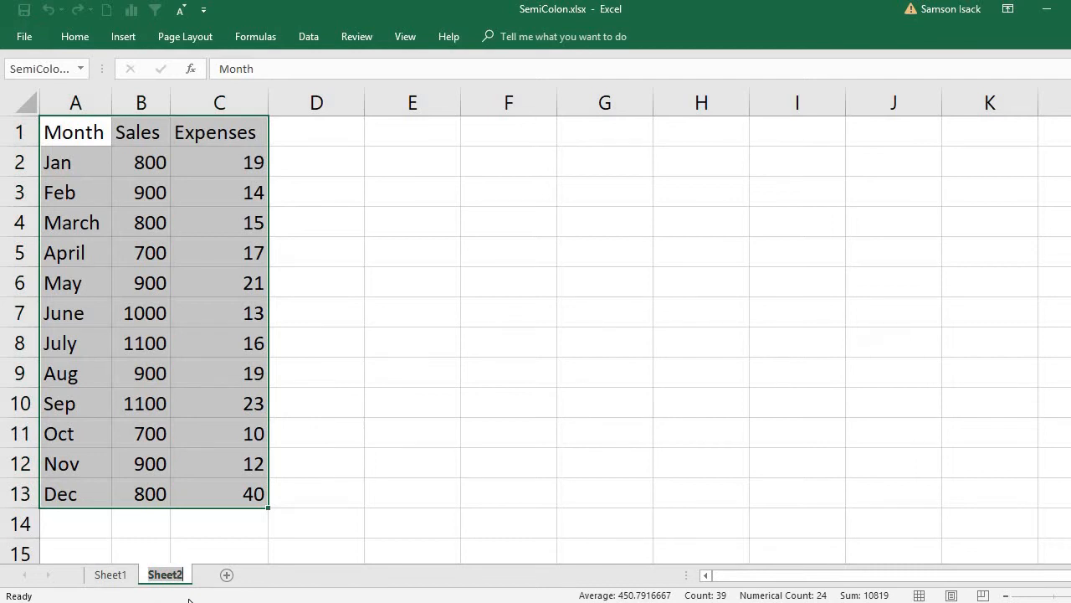
pyautogui.write('Data')
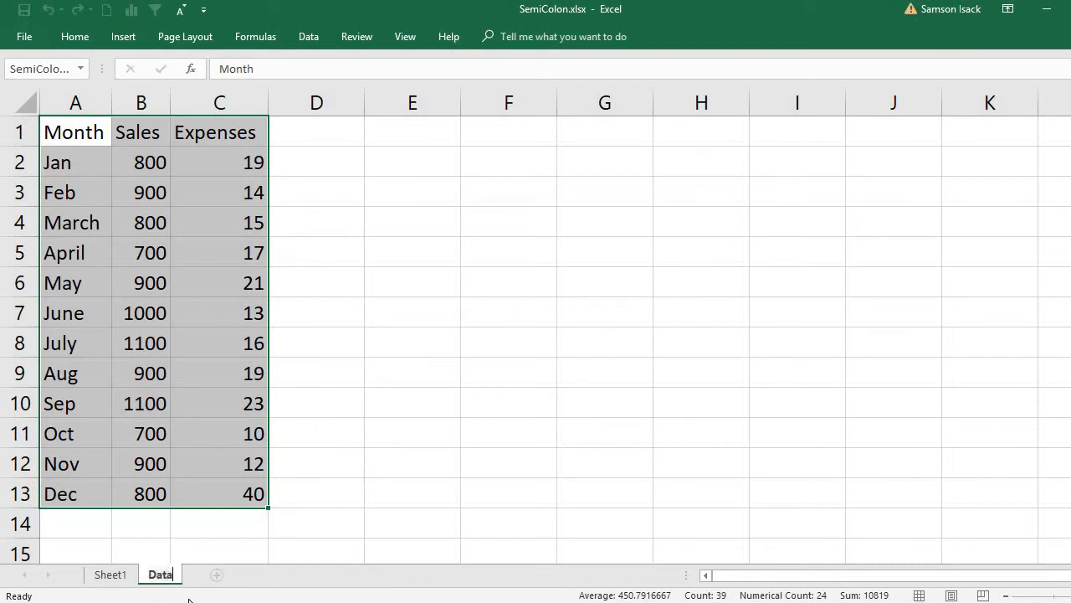
pyautogui.click(19, 221)
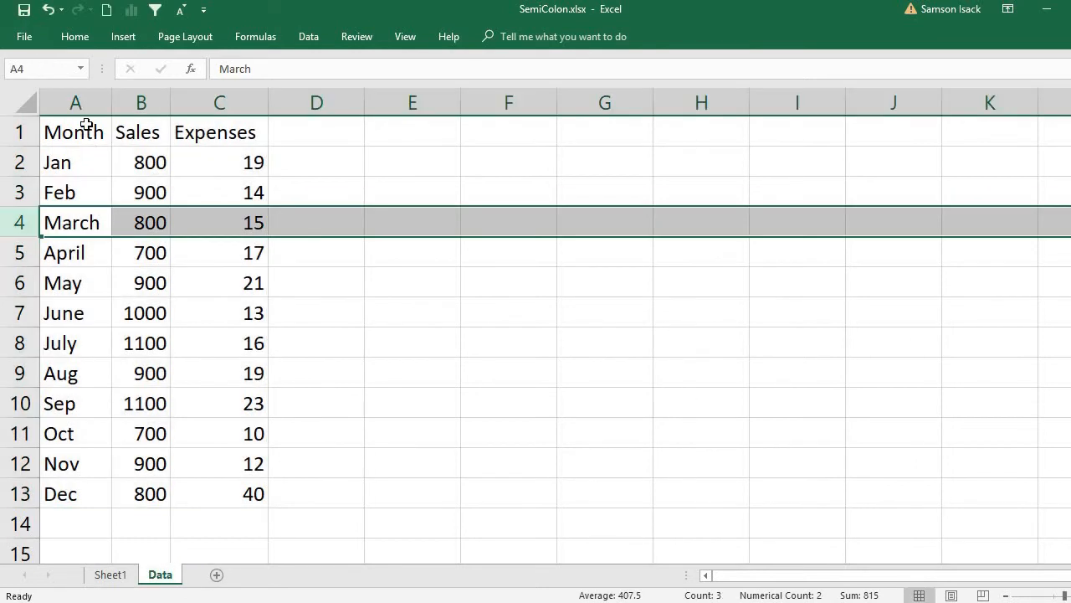
pyautogui.moveTo(84, 126); pyautogui.dragTo(250, 493)
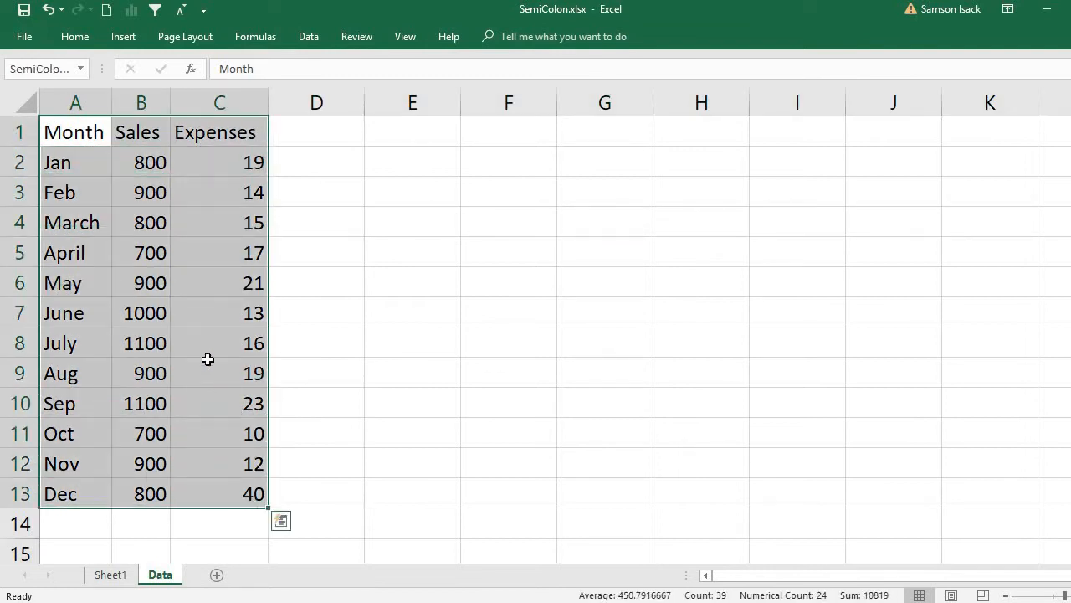
pyautogui.click(122, 38)
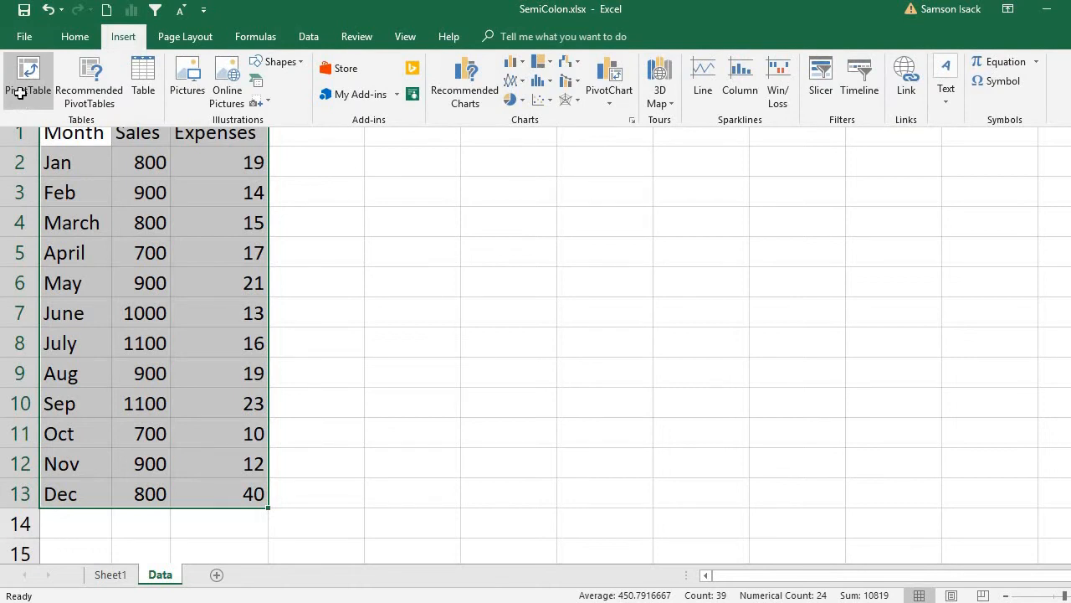
pyautogui.click(20, 92)
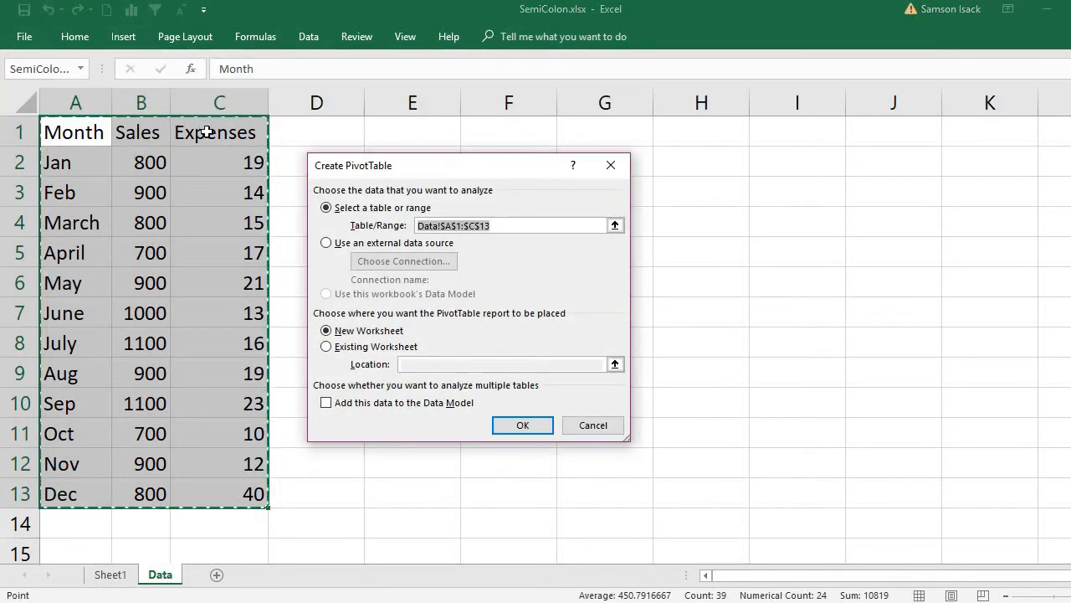
pyautogui.click(624, 169)
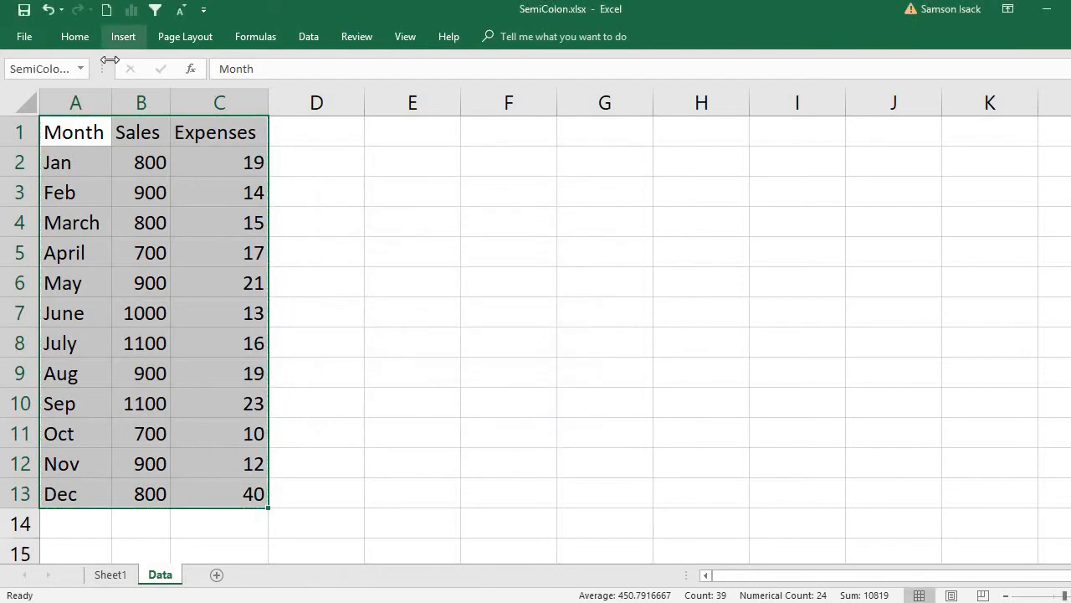
# Step: Create a PivotTable from Data!$A$1:$C$13 on a new worksheet
pyautogui.moveTo(70, 125); pyautogui.dragTo(188, 496)
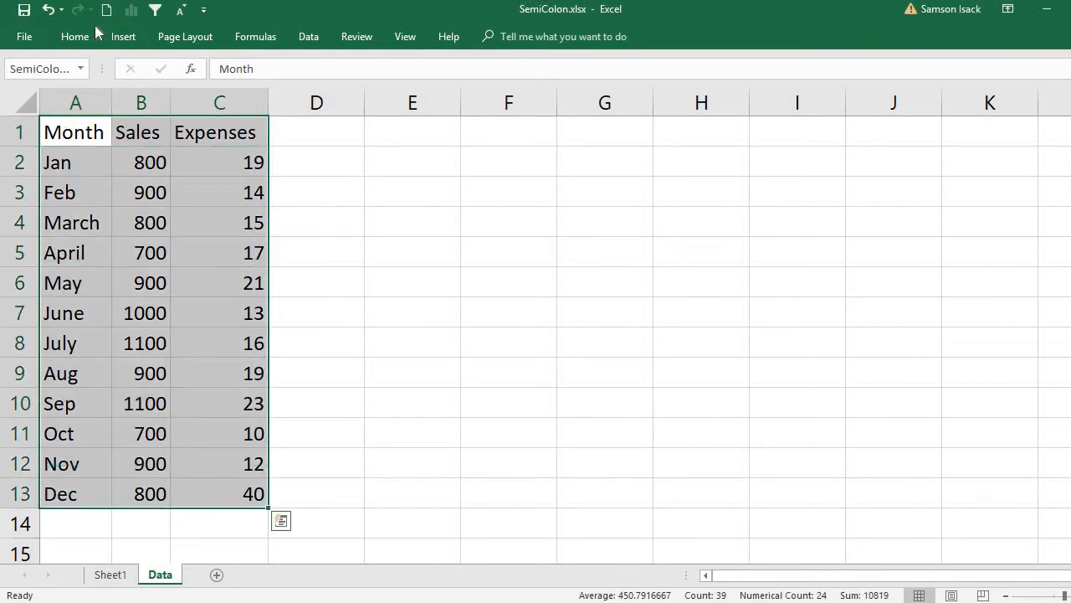
pyautogui.click(119, 38)
pyautogui.click(19, 77)
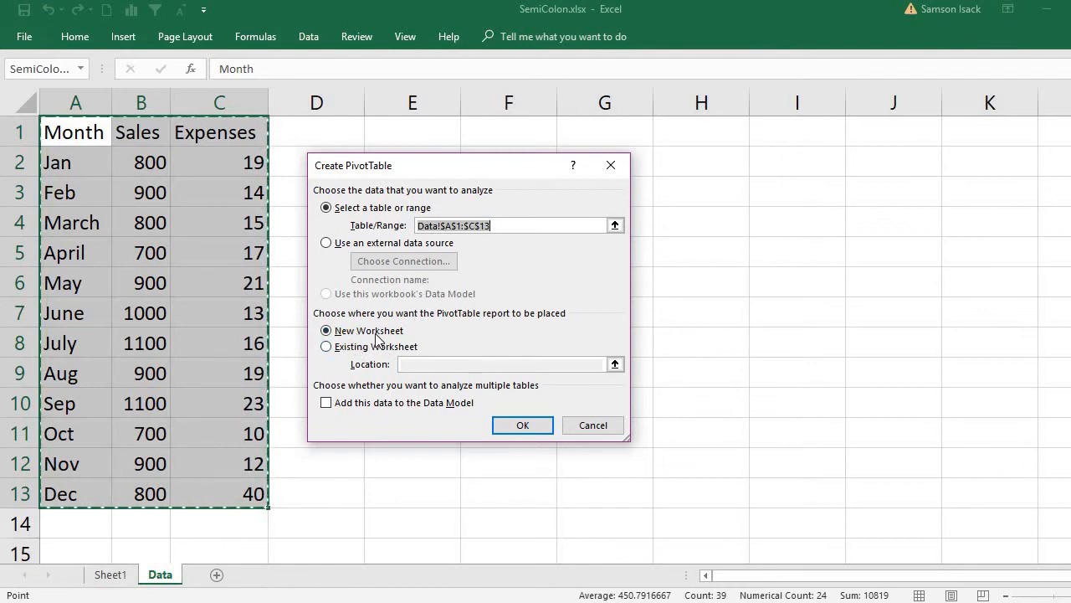
pyautogui.click(514, 429)
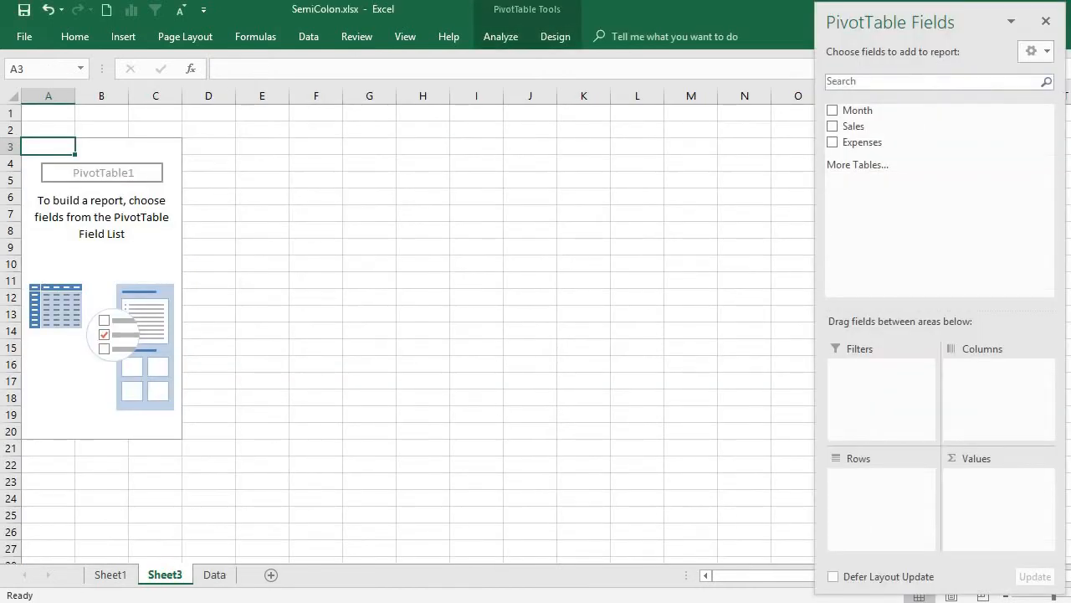
# Step: Add Month to the PivotTable's rows, and Sales and Expenses to its values
pyautogui.scroll(4, 125, 347)
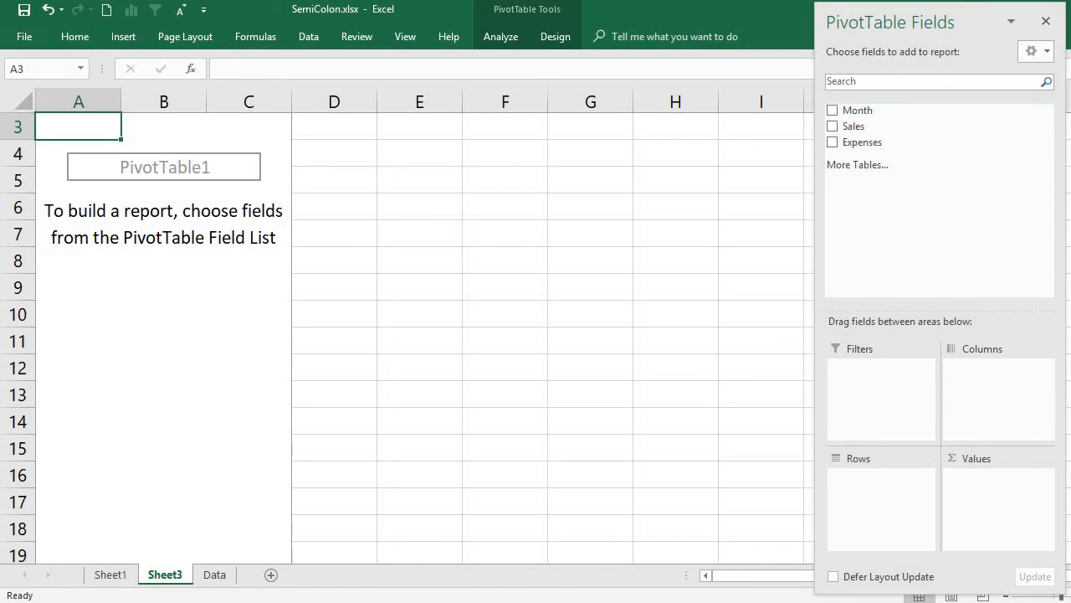
pyautogui.click(565, 598)
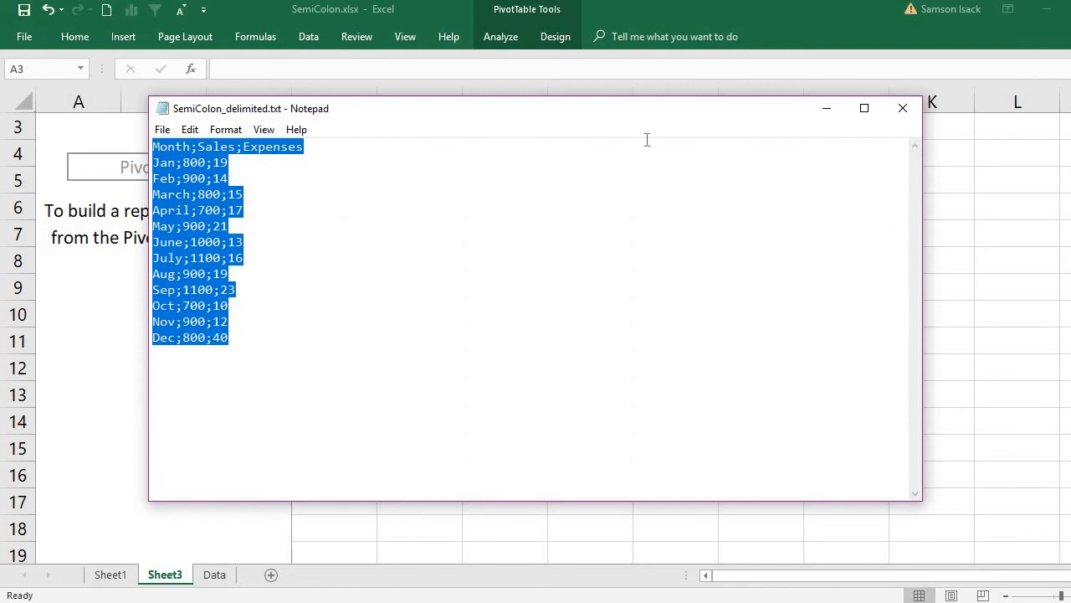
pyautogui.hotkey('alt', 'Tab')
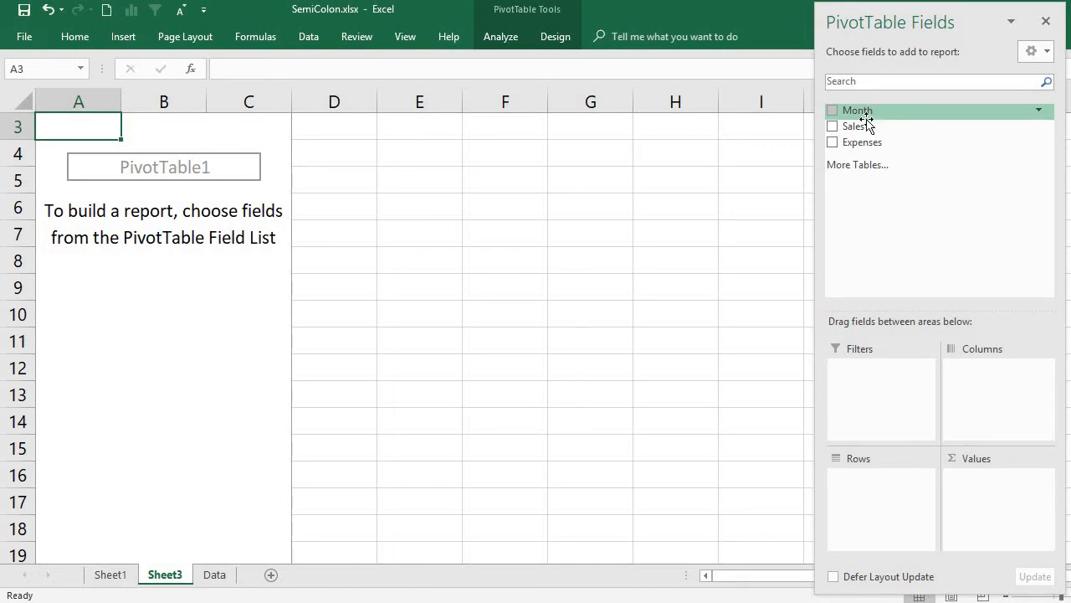
pyautogui.moveTo(867, 122); pyautogui.dragTo(889, 526)
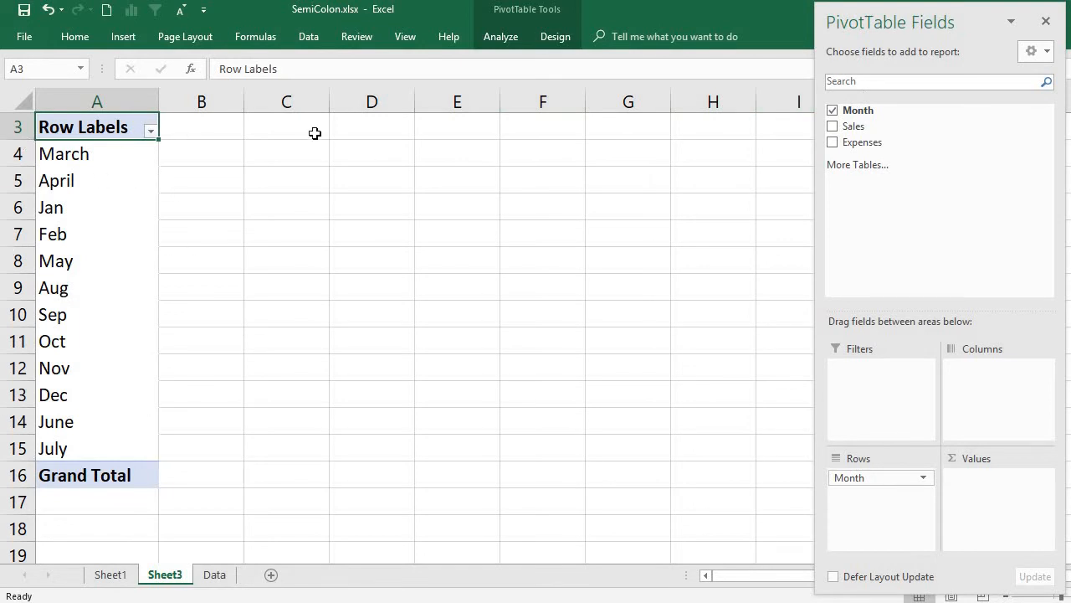
pyautogui.moveTo(839, 127); pyautogui.dragTo(1007, 470)
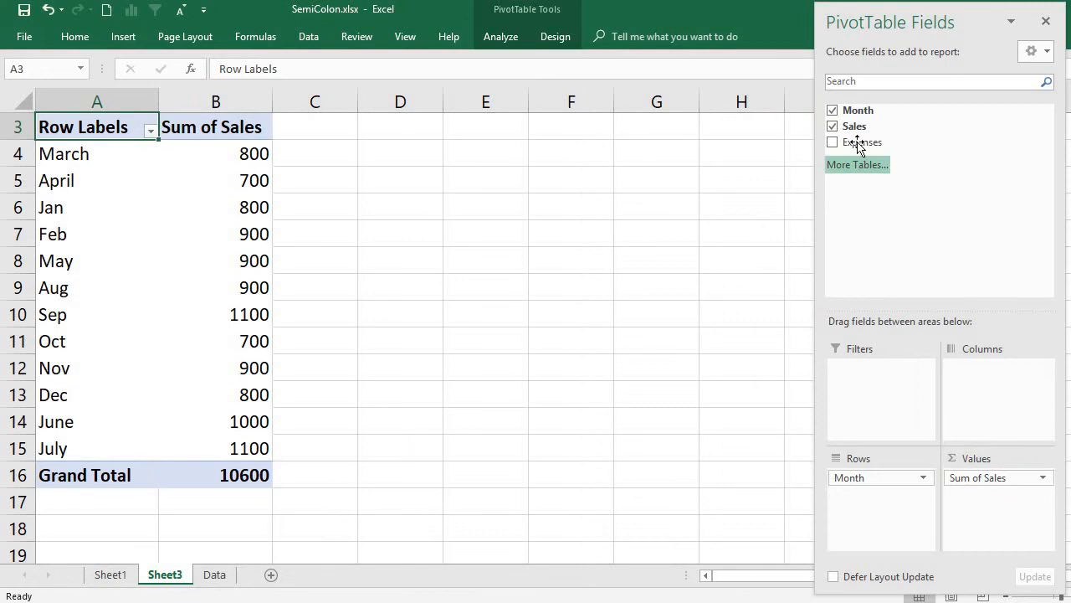
pyautogui.moveTo(858, 146); pyautogui.dragTo(1014, 504)
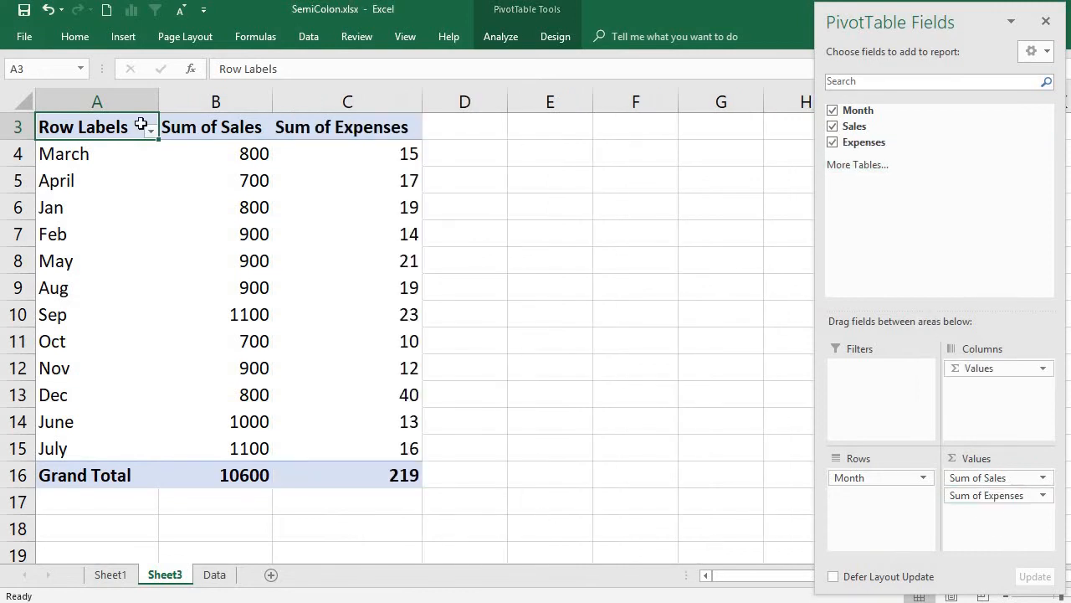
# Step: Rename the PivotTable's Row Labels header in cell A3 to Months
pyautogui.doubleClick(109, 132)
pyautogui.moveTo(131, 131); pyautogui.dragTo(4, 124)
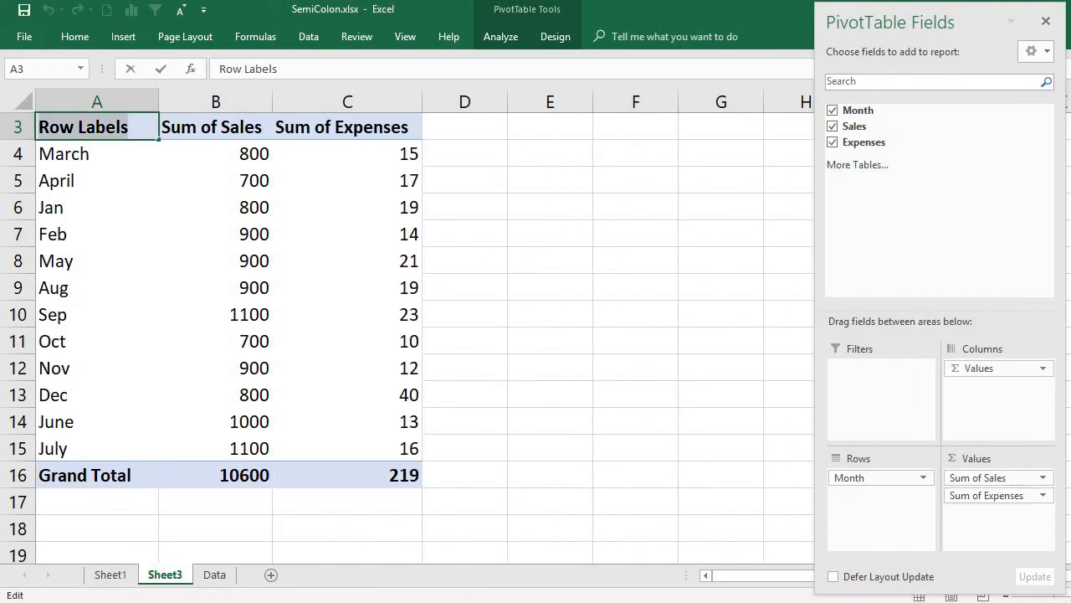
pyautogui.write('M')
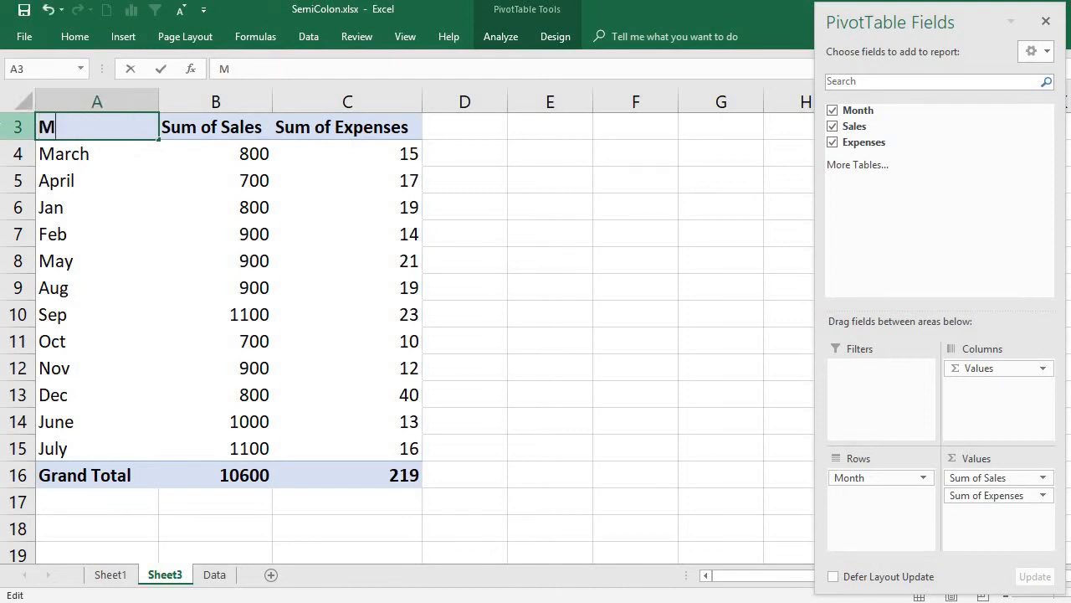
pyautogui.write('onths')
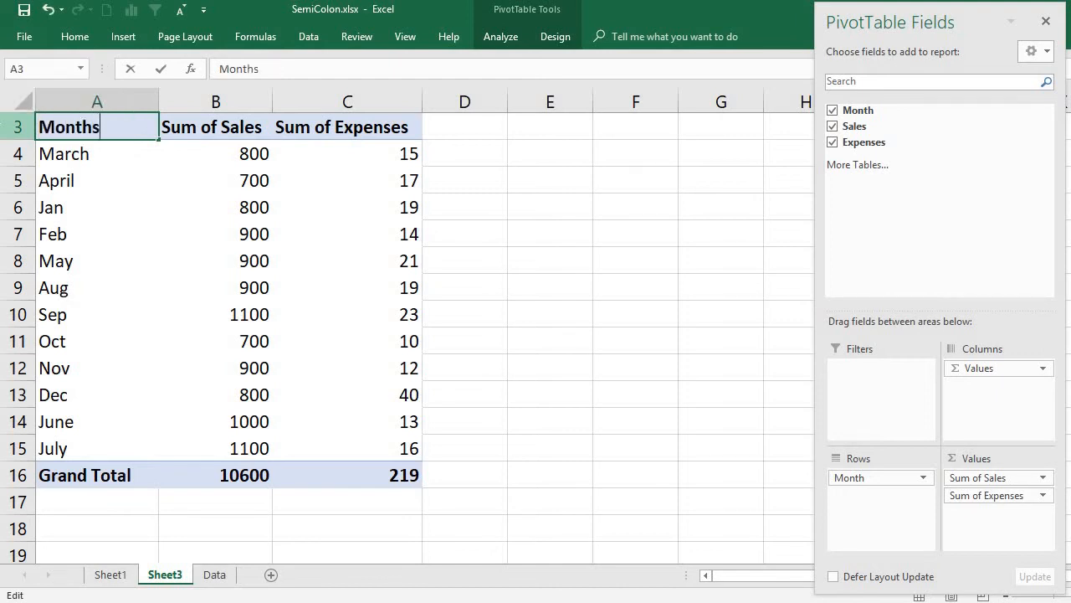
pyautogui.click(201, 134)
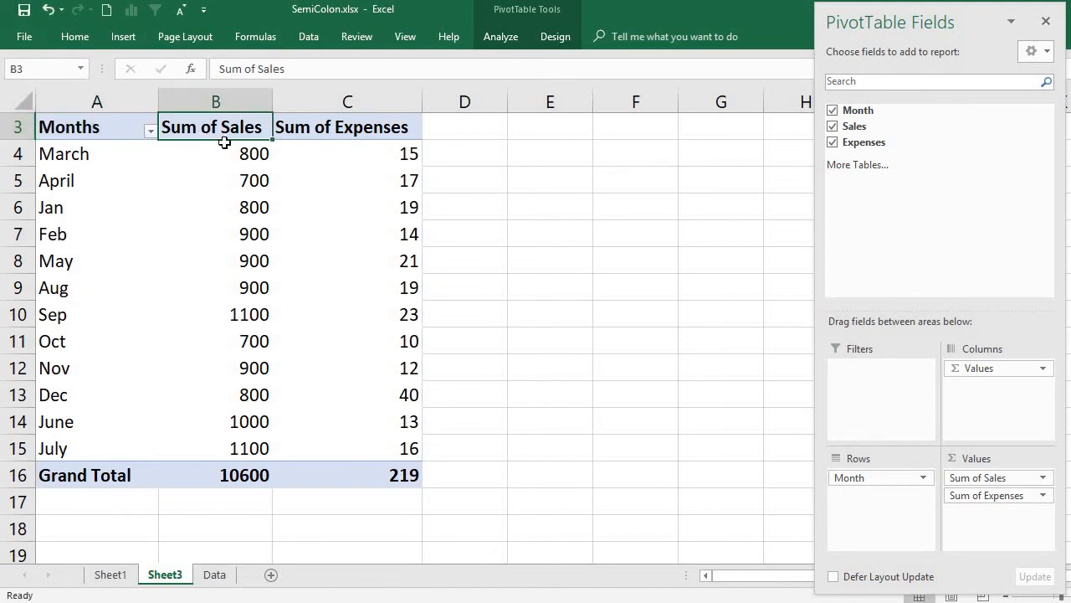
# Step: Review the Sum of Sales and Sum of Expenses values by month in the PivotTable
pyautogui.click(394, 127)
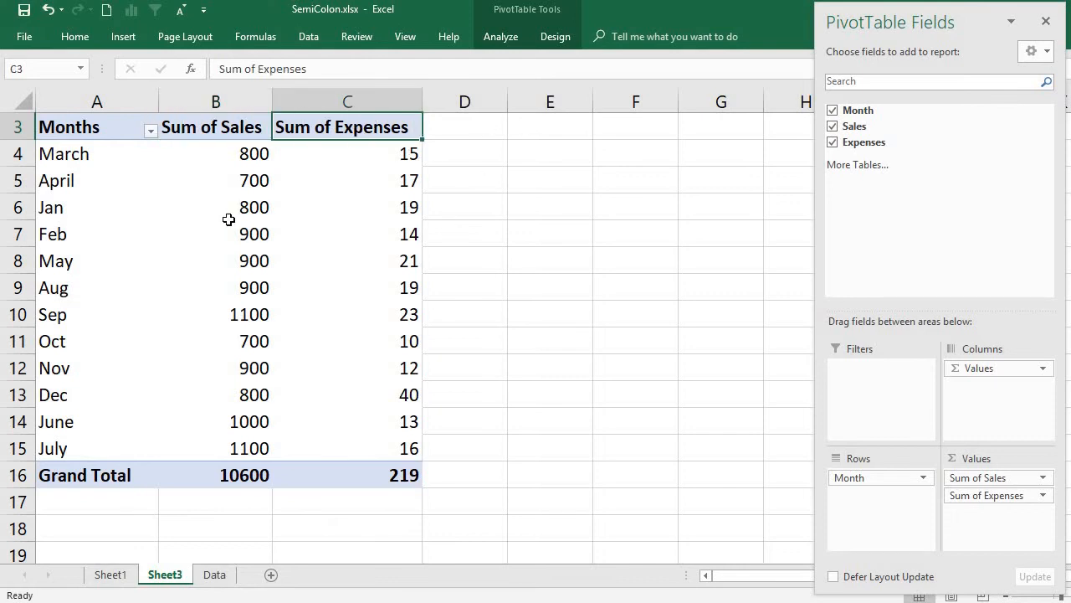
pyautogui.moveTo(216, 160); pyautogui.dragTo(212, 437)
pyautogui.click(212, 443)
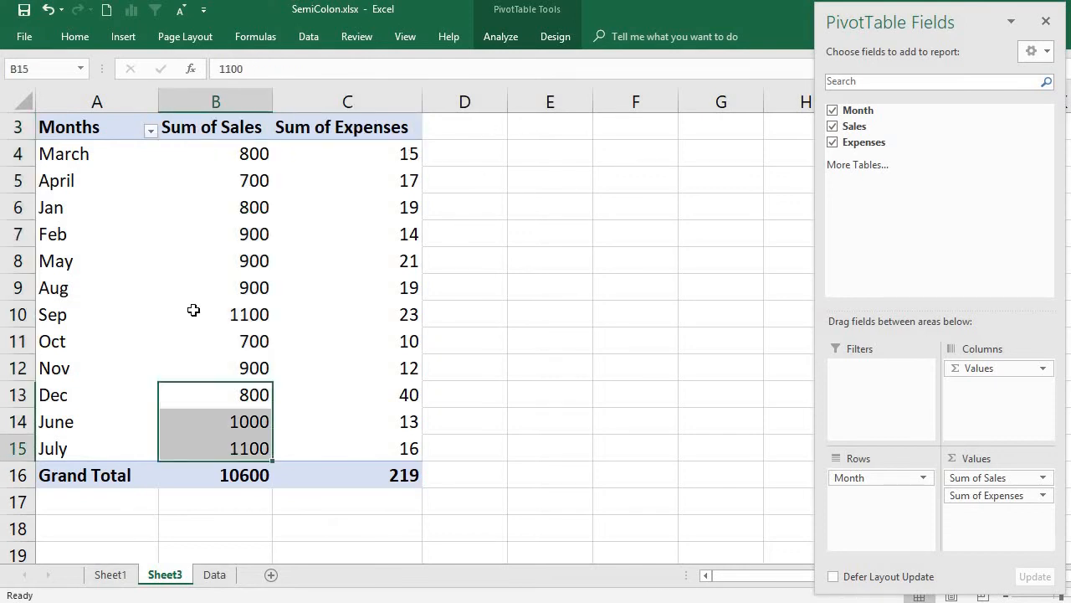
pyautogui.moveTo(238, 155); pyautogui.dragTo(216, 423)
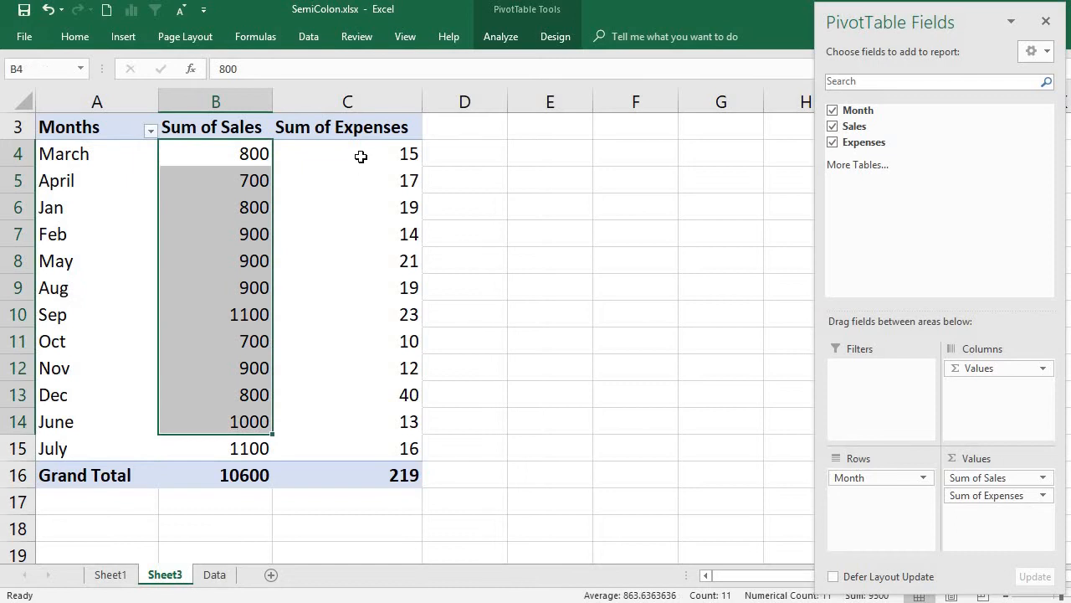
pyautogui.moveTo(361, 158); pyautogui.dragTo(345, 415)
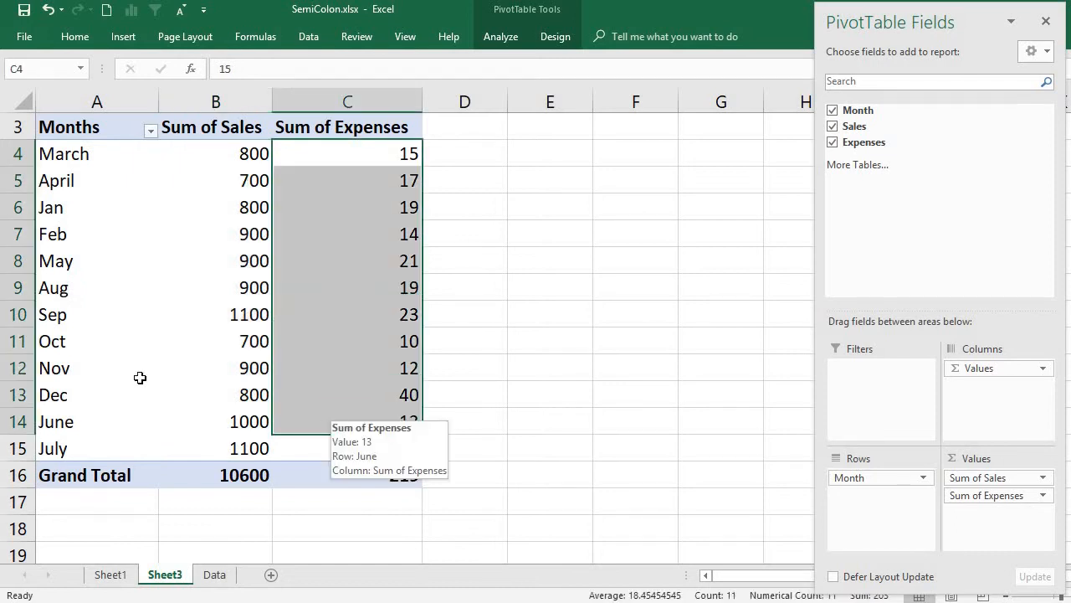
pyautogui.click(141, 286)
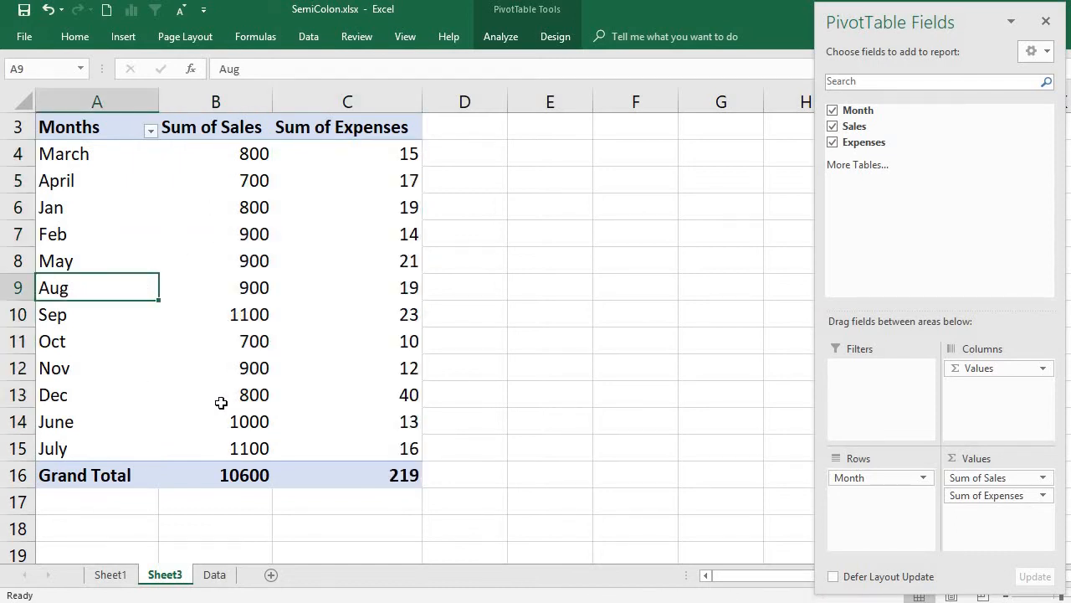
# Step: Rename the worksheet holding the PivotTable from Sheet3 to PT
pyautogui.doubleClick(171, 574)
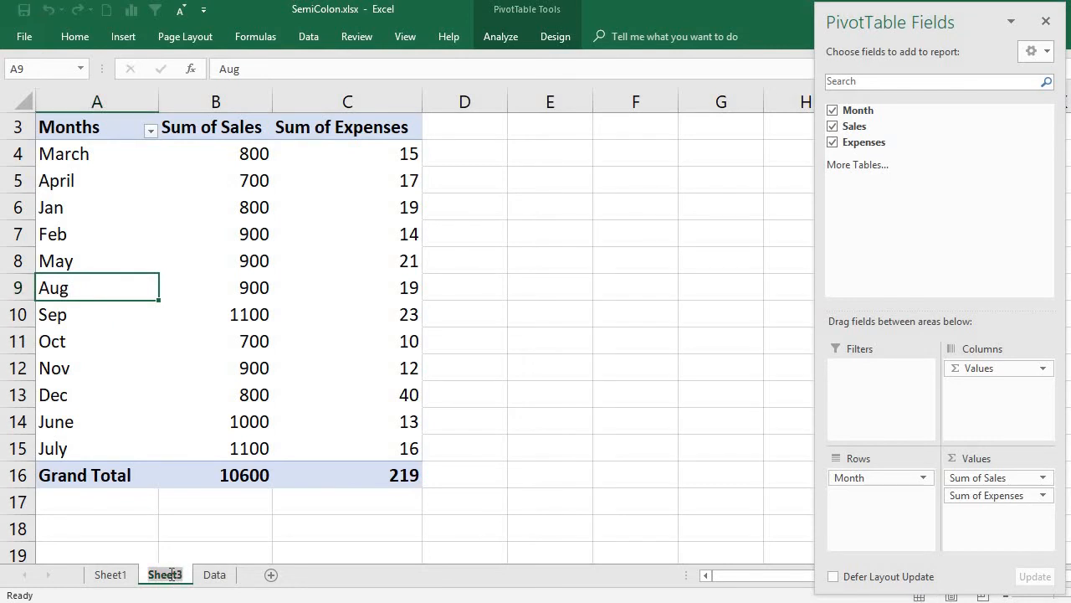
pyautogui.write('p')
pyautogui.press('BackSpace')
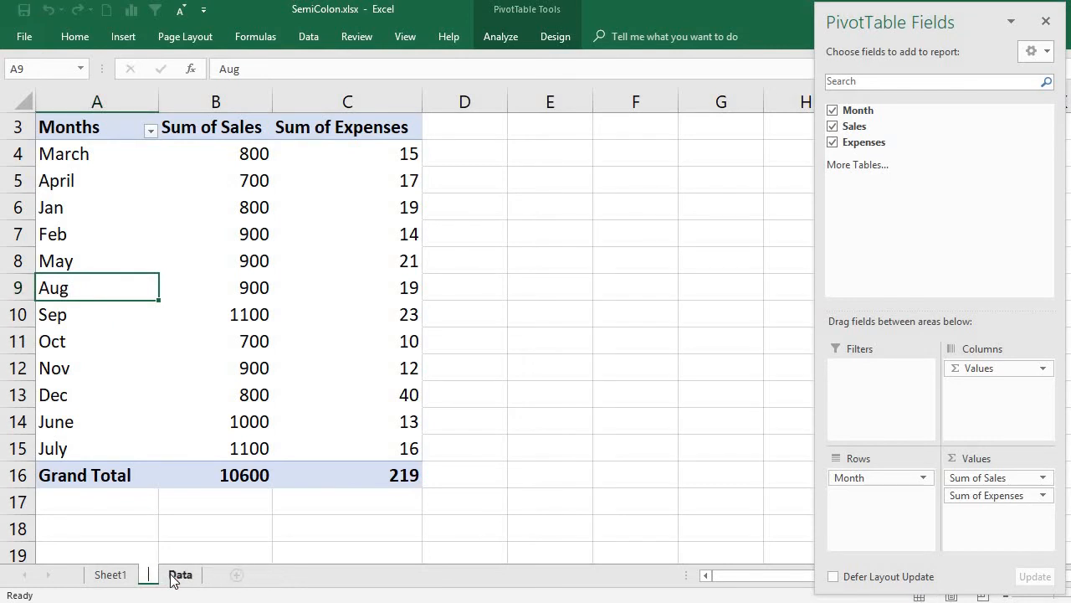
pyautogui.write('PT')
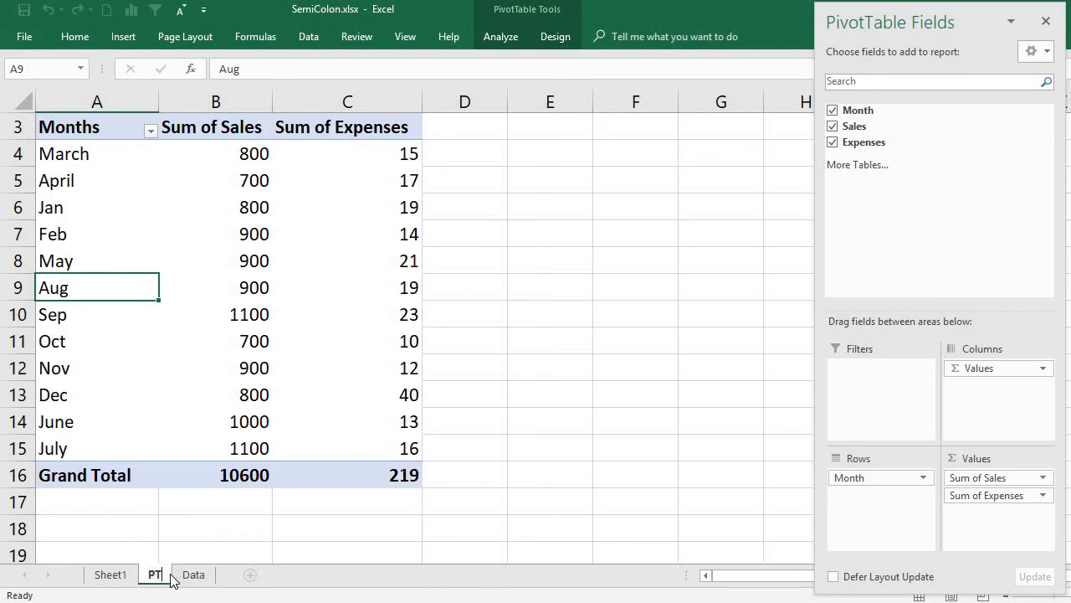
pyautogui.click(108, 155)
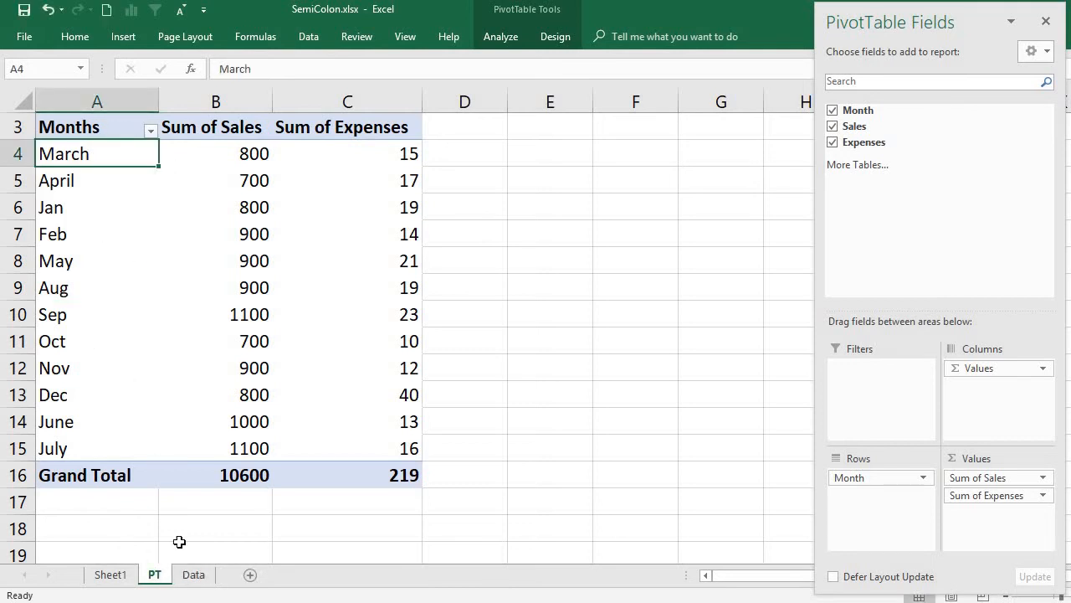
# Step: Compare the PivotTable's rows with the imported table on the Data sheet and the source text file in Notepad
pyautogui.moveTo(97, 163); pyautogui.dragTo(381, 452)
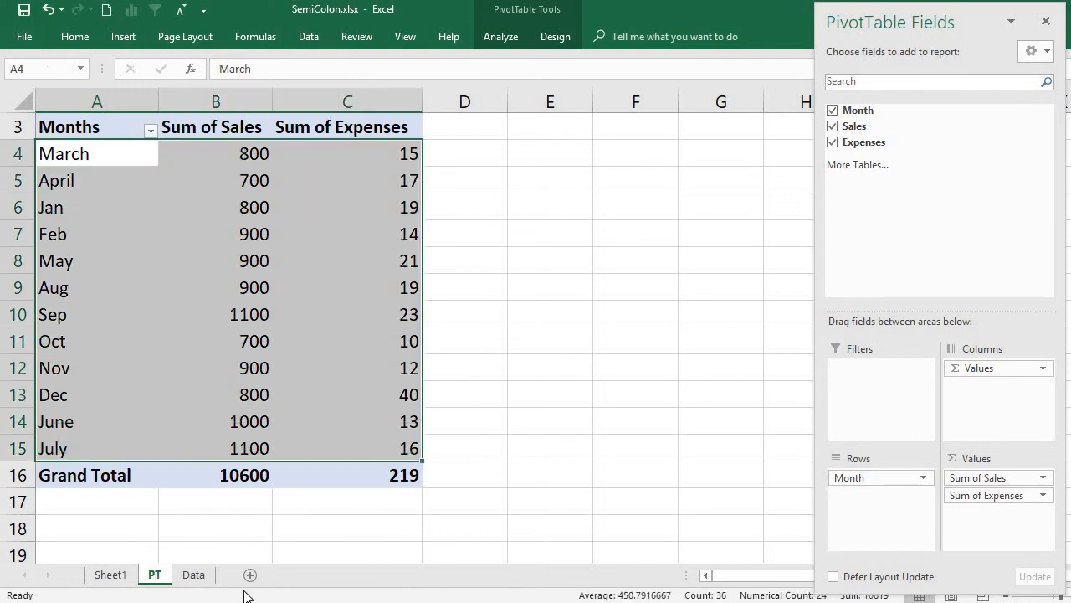
pyautogui.click(195, 576)
pyautogui.click(84, 162)
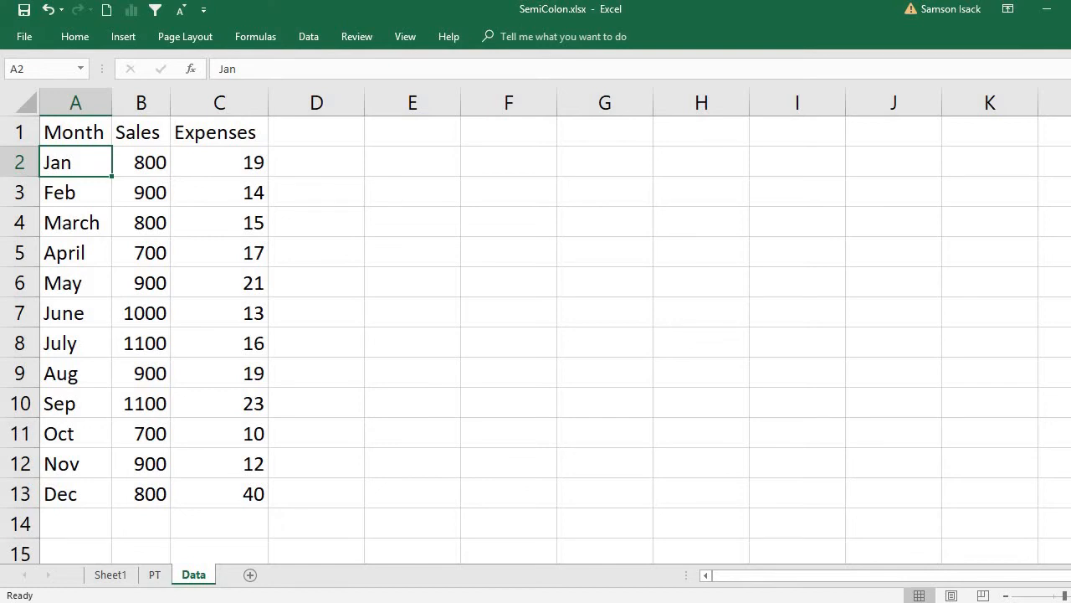
pyautogui.hotkey('alt', 'Tab')
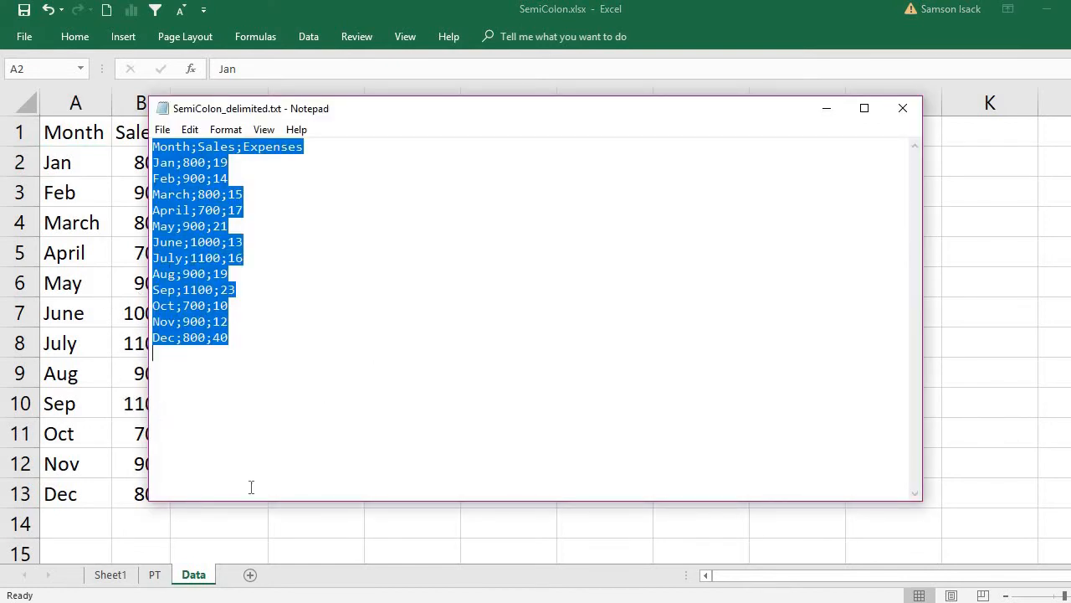
pyautogui.click(193, 582)
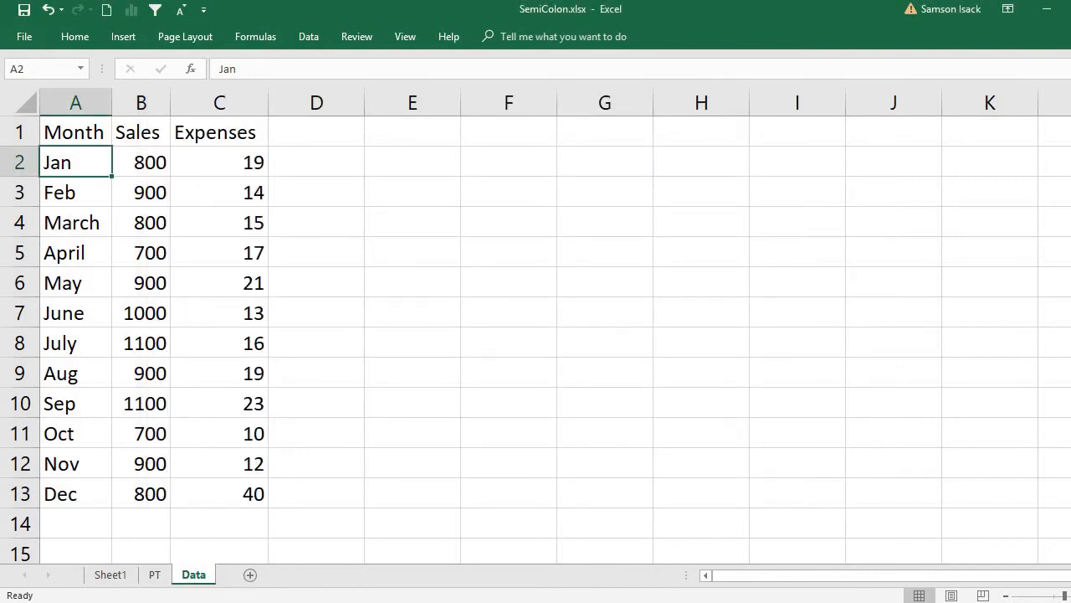
# Step: Switch to Notepad, set January's expenses to 190 in SemiColon_delimited.txt, and save the file before returning to the Data sheet in Excel
pyautogui.hotkey('alt', 'Tab')
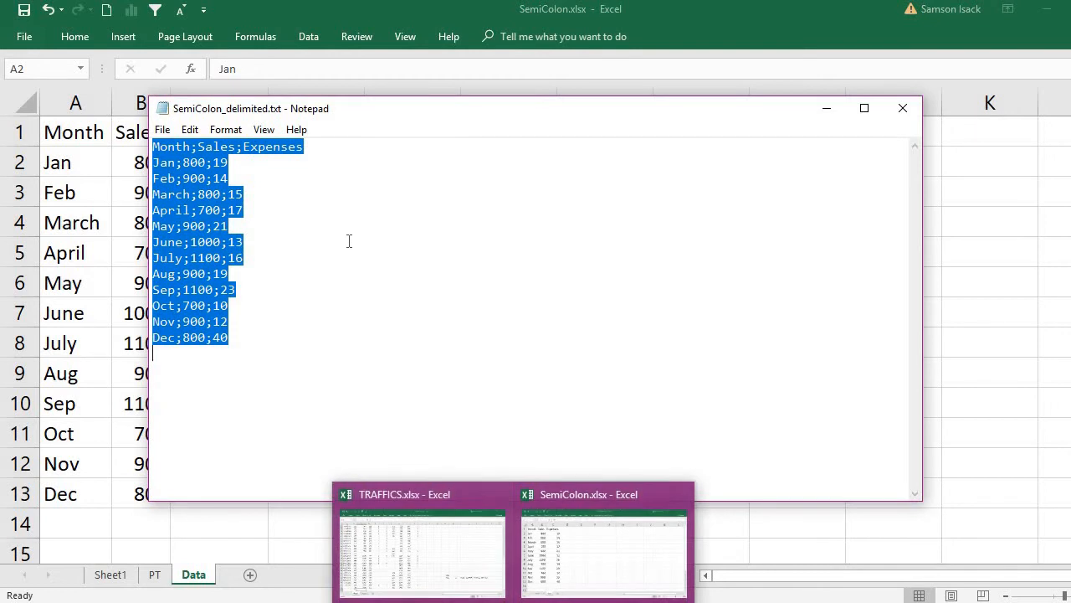
pyautogui.click(349, 242)
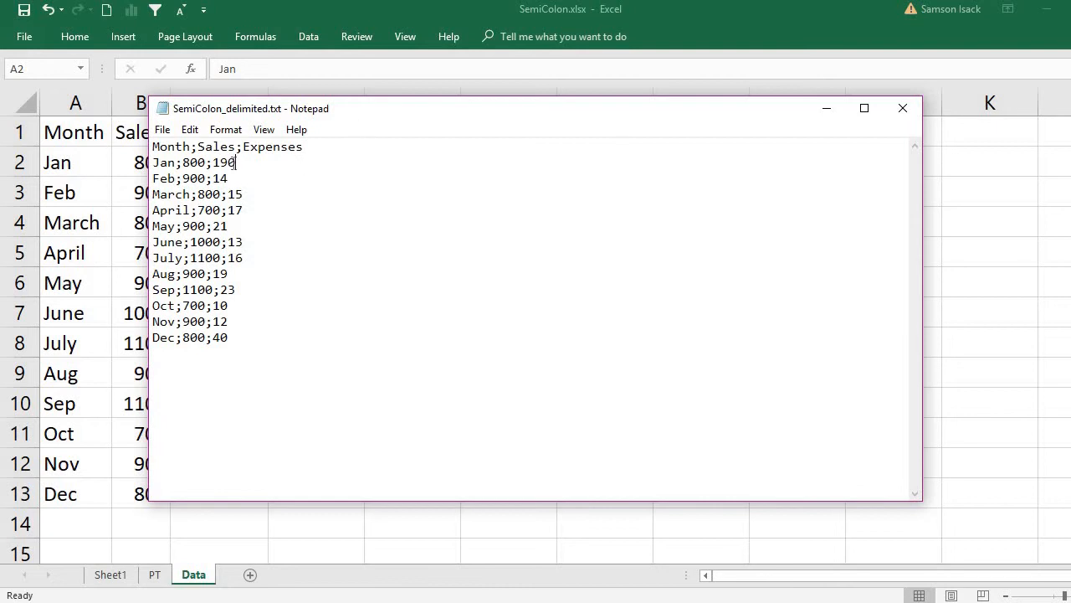
pyautogui.click(161, 129)
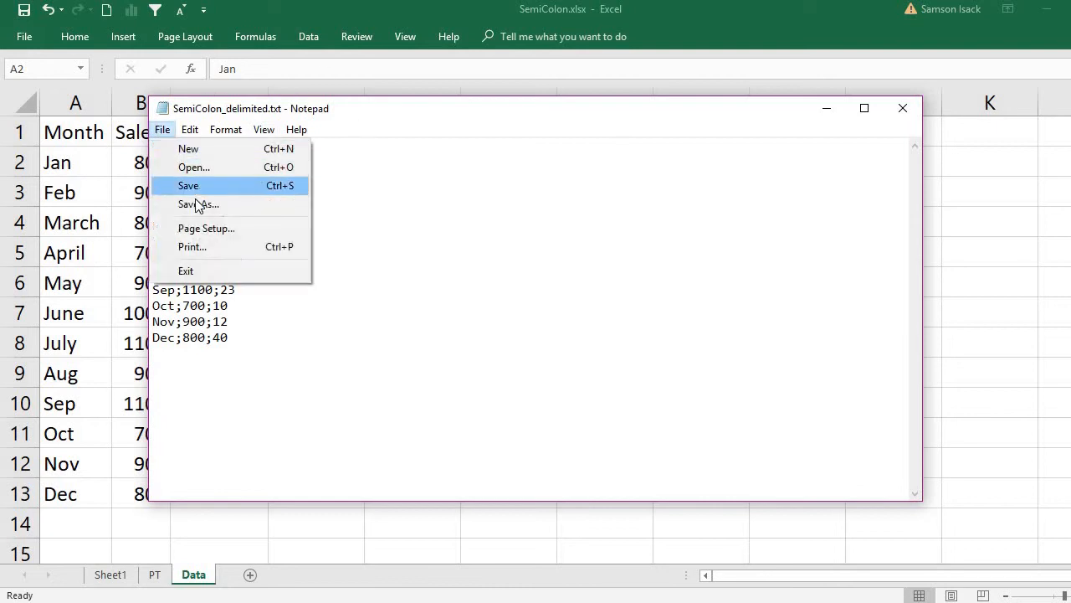
pyautogui.click(204, 184)
pyautogui.click(110, 180)
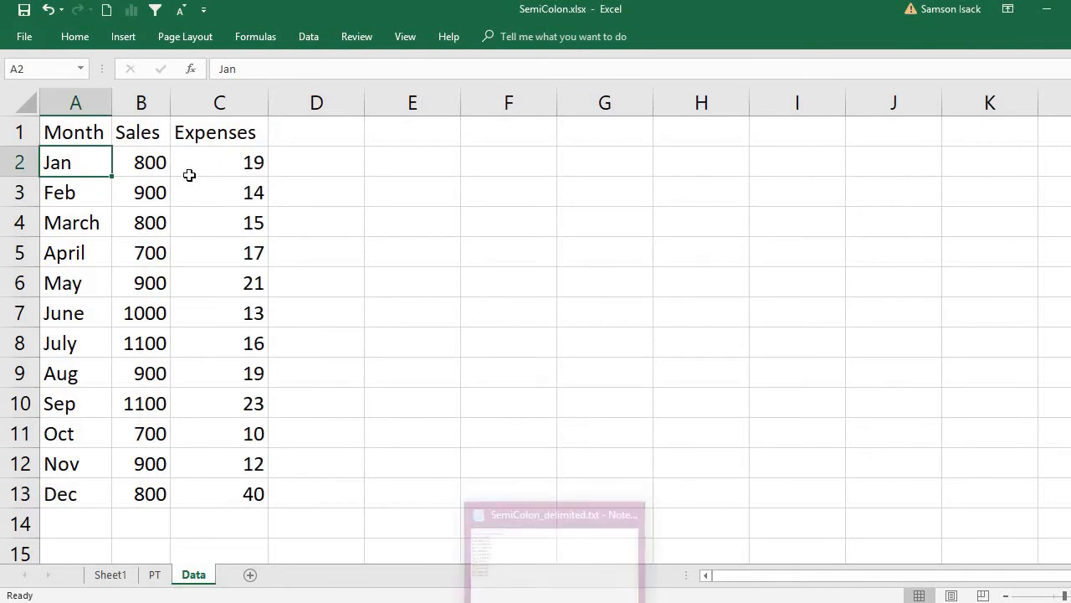
pyautogui.moveTo(189, 175); pyautogui.dragTo(188, 192)
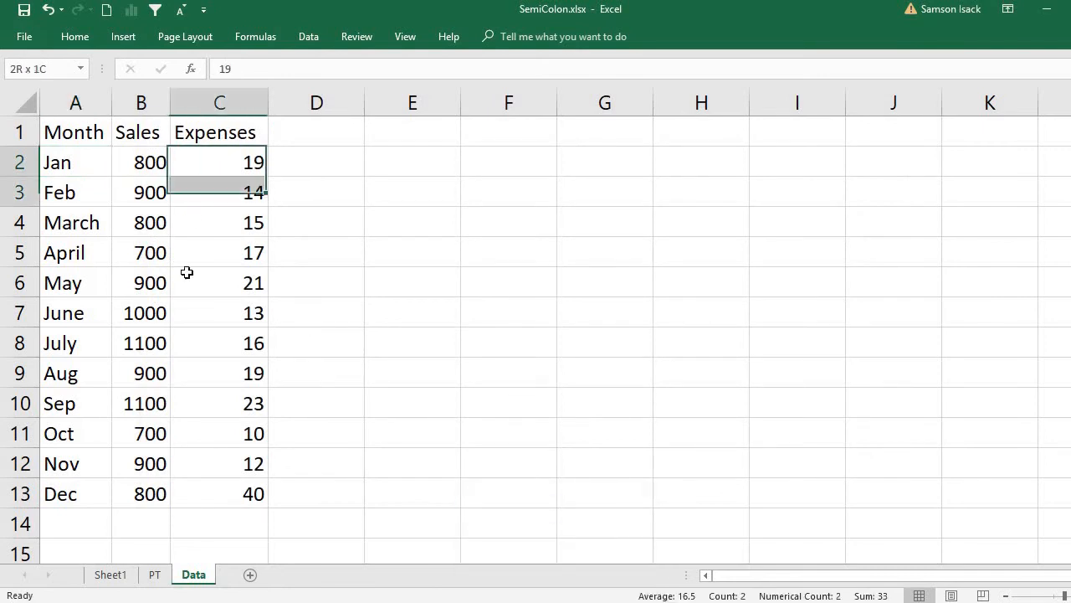
# Step: Refresh the PivotTable on the PT sheet directly, without first updating the imported data on the Data sheet
pyautogui.click(154, 574)
pyautogui.click(81, 179)
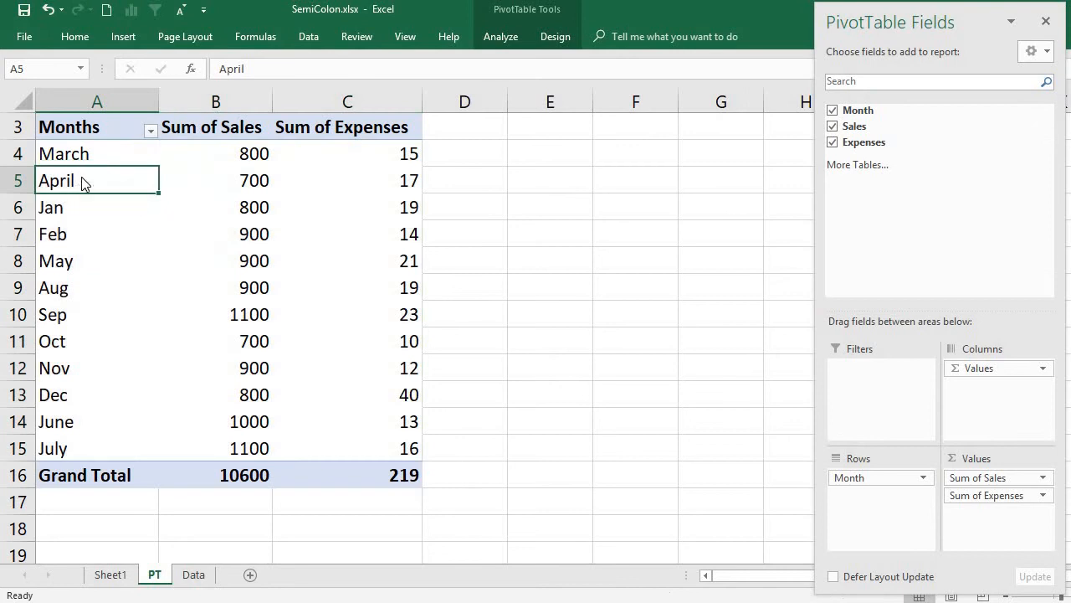
pyautogui.rightClick(81, 179)
pyautogui.click(141, 232)
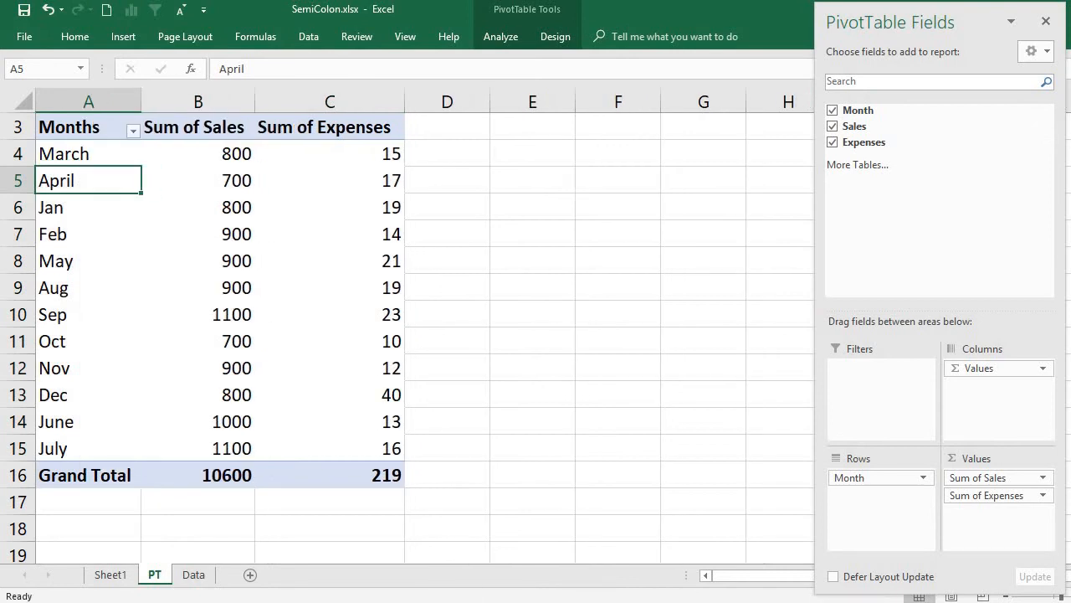
# Step: Compare January's expenses in the Notepad source file with the Jan row of the PivotTable and the imported table on the Data sheet
pyautogui.hotkey('alt', 'Tab')
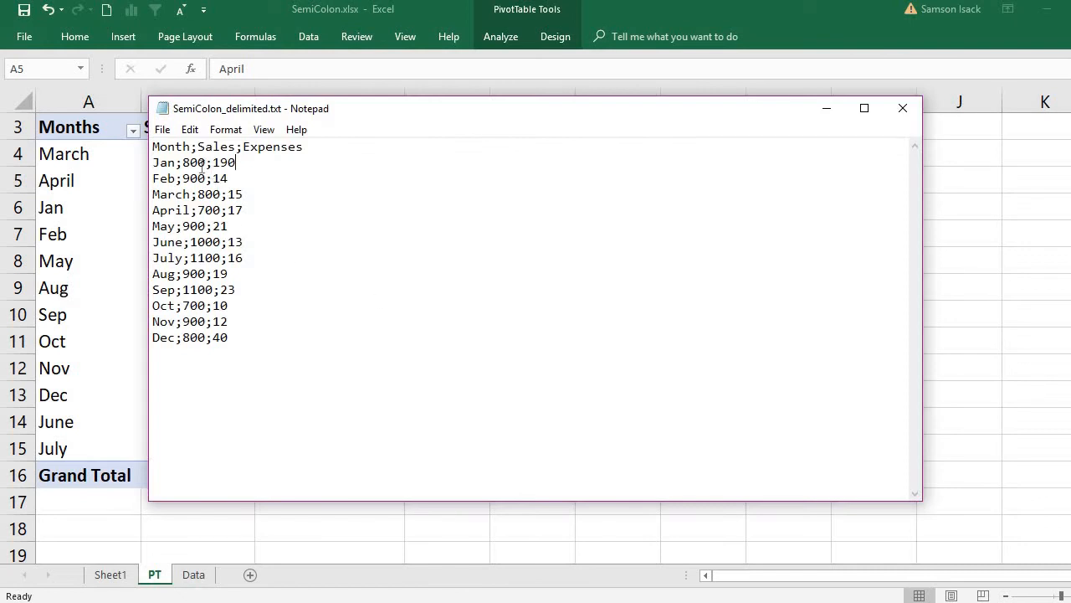
pyautogui.click(826, 108)
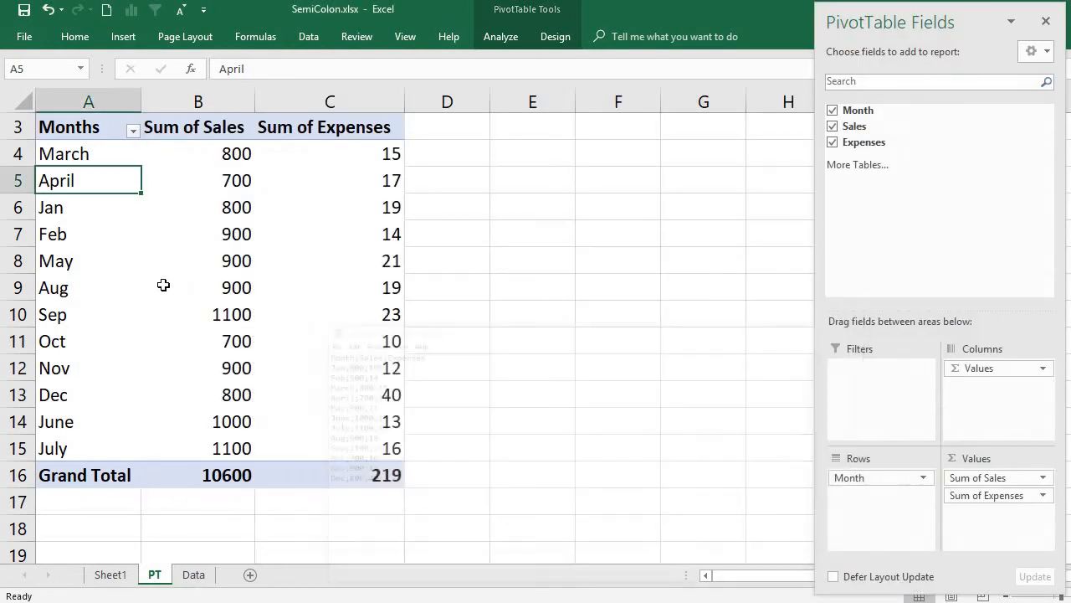
pyautogui.click(63, 195)
pyautogui.click(377, 207)
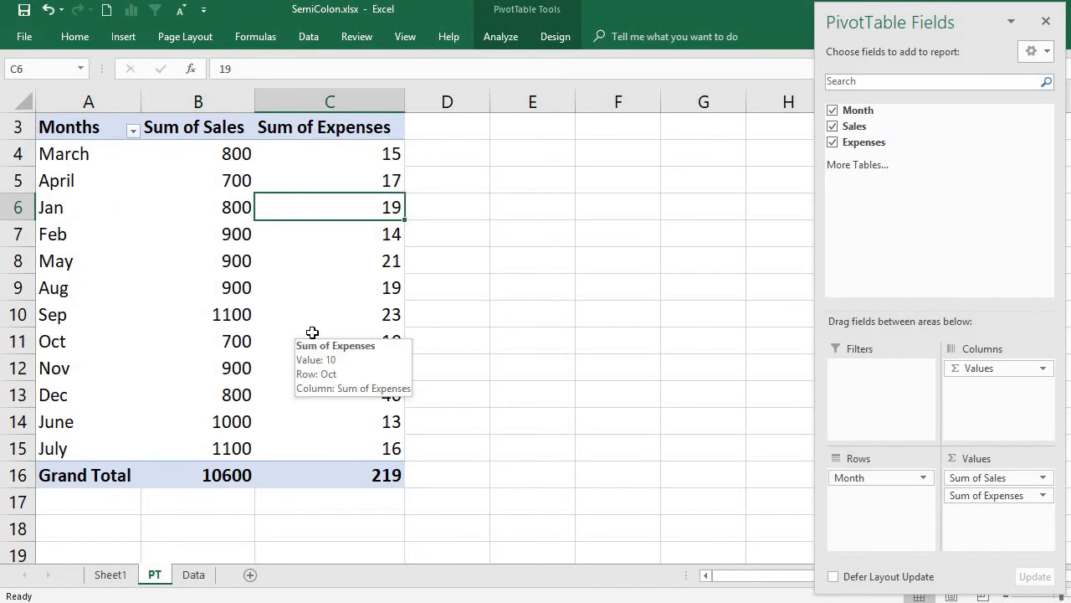
pyautogui.rightClick(154, 299)
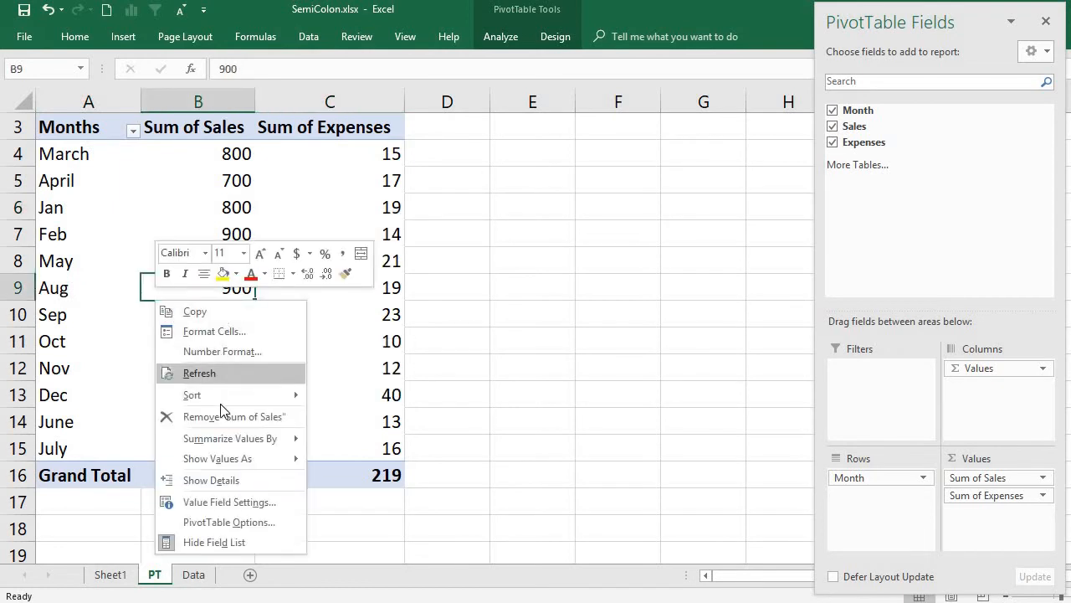
pyautogui.press('Escape')
pyautogui.click(193, 574)
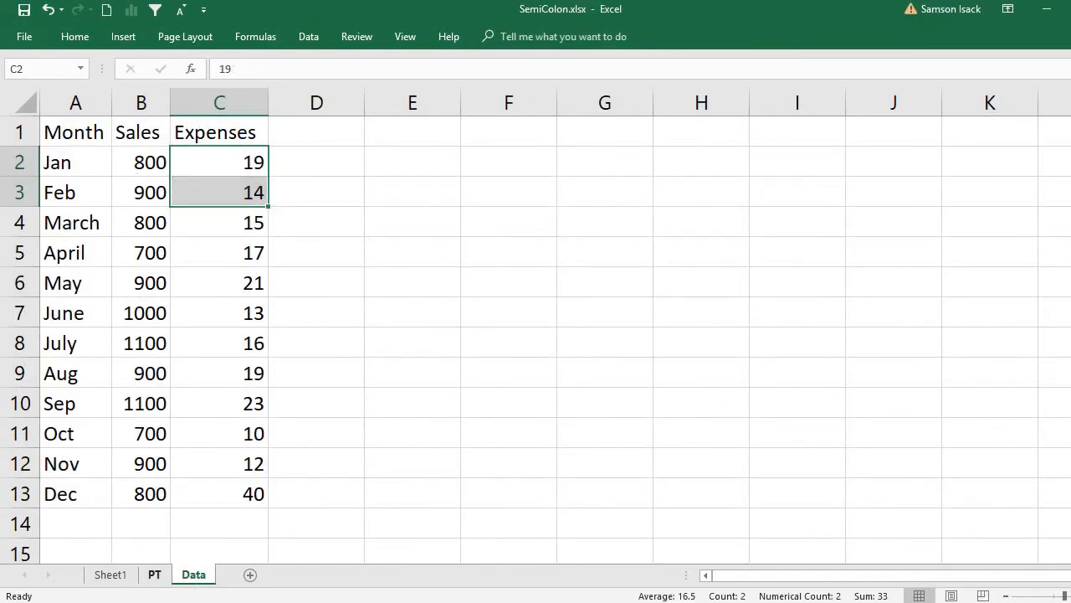
pyautogui.click(155, 574)
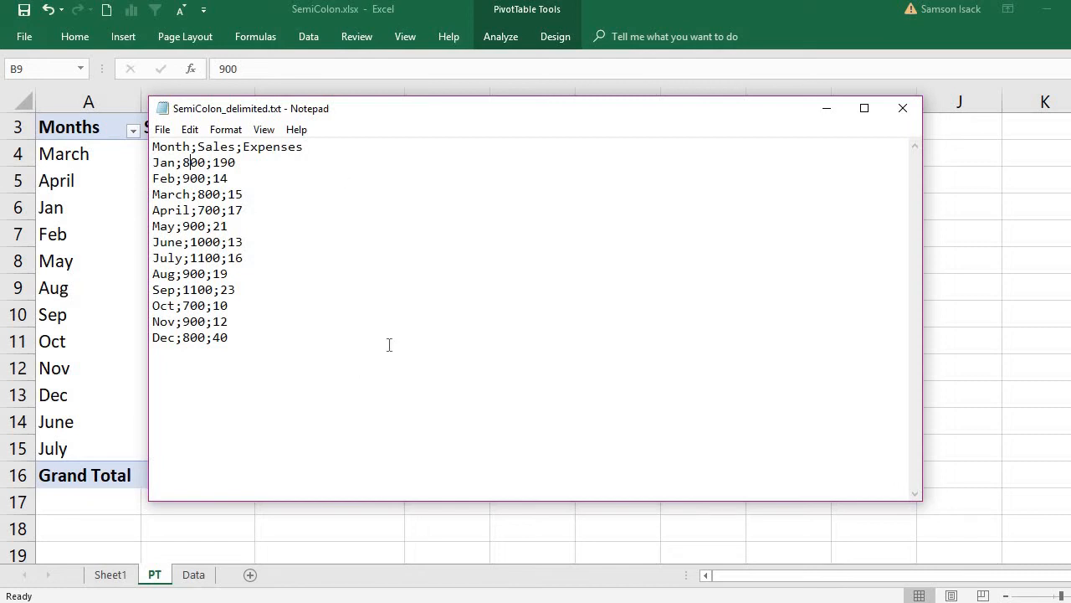
pyautogui.click(832, 113)
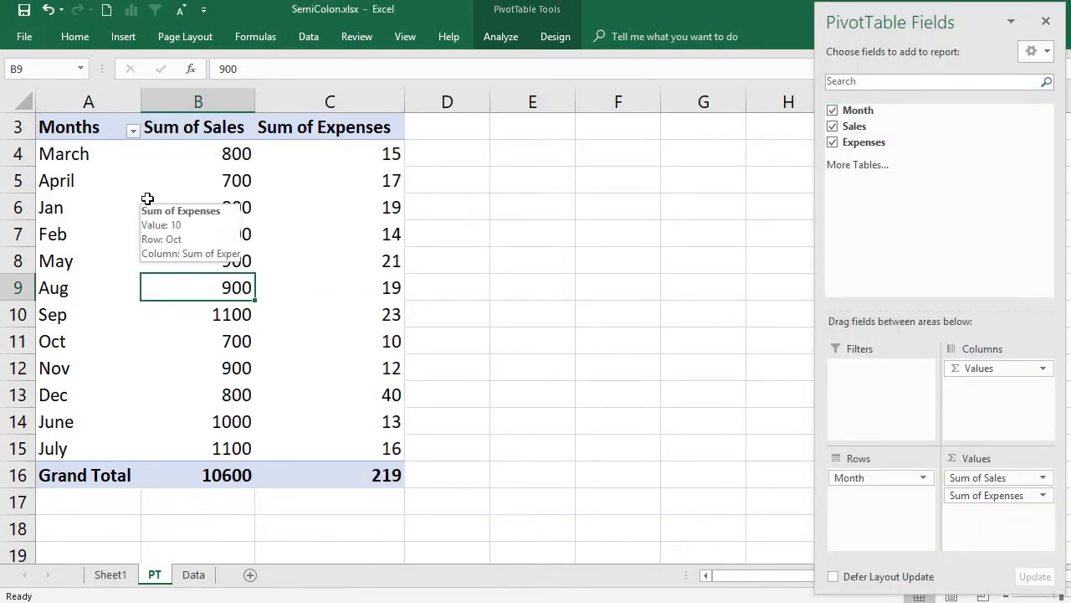
pyautogui.rightClick(172, 186)
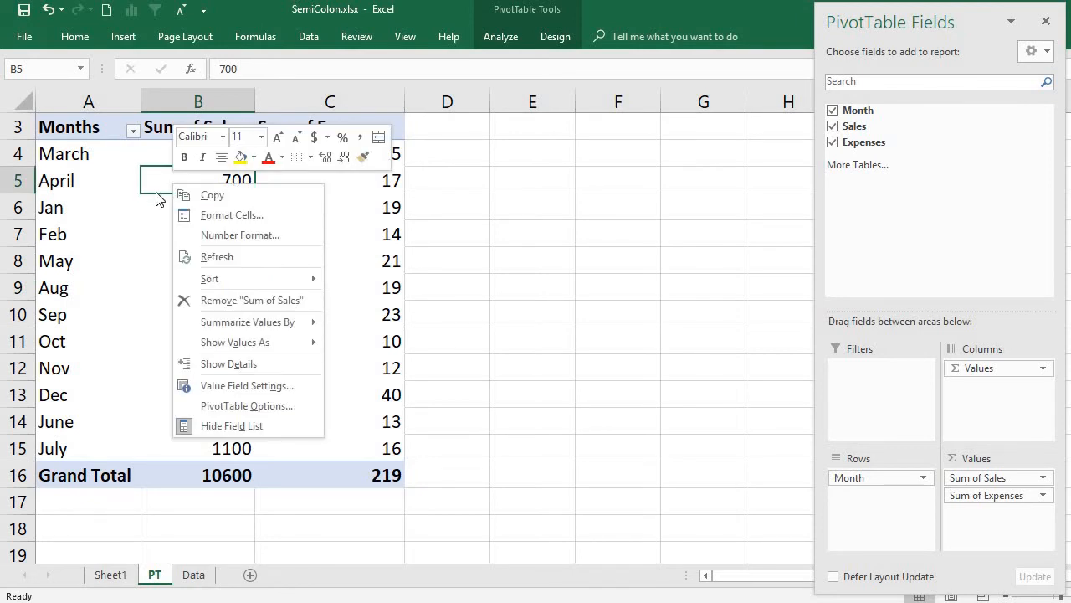
pyautogui.click(72, 216)
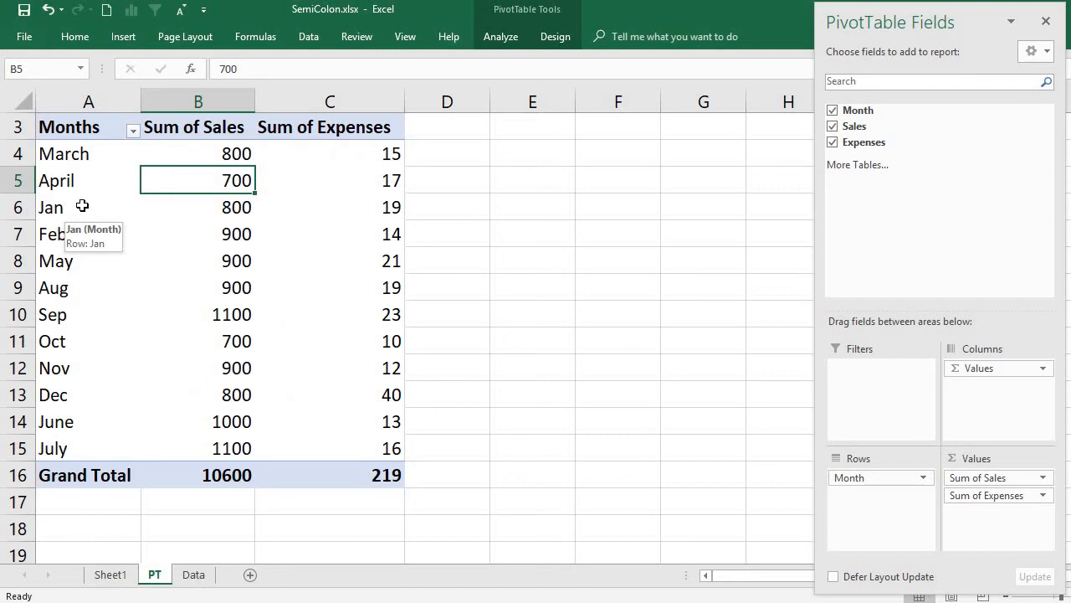
pyautogui.click(82, 206)
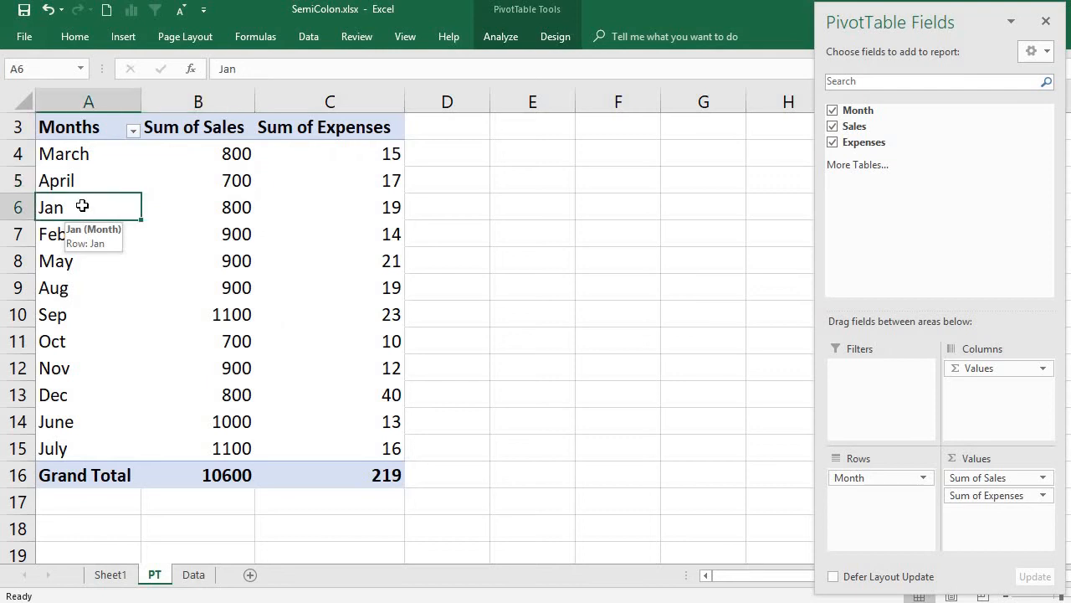
# Step: Examine the imported Month, Sales and Expenses table in A1:C13 on the Data sheet
pyautogui.click(193, 573)
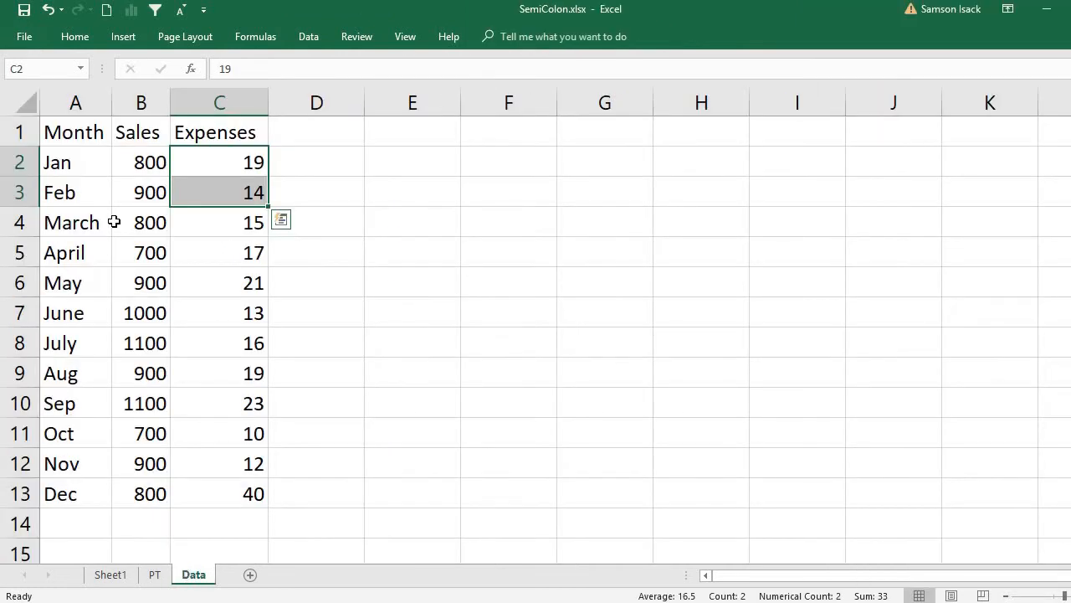
pyautogui.click(95, 184)
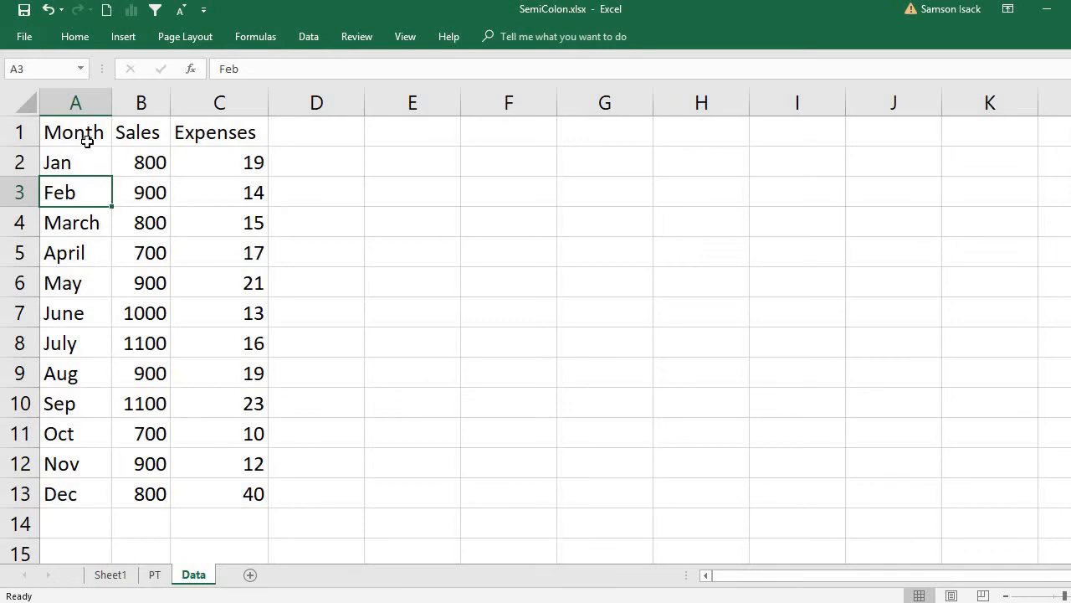
pyautogui.moveTo(86, 136); pyautogui.dragTo(239, 493)
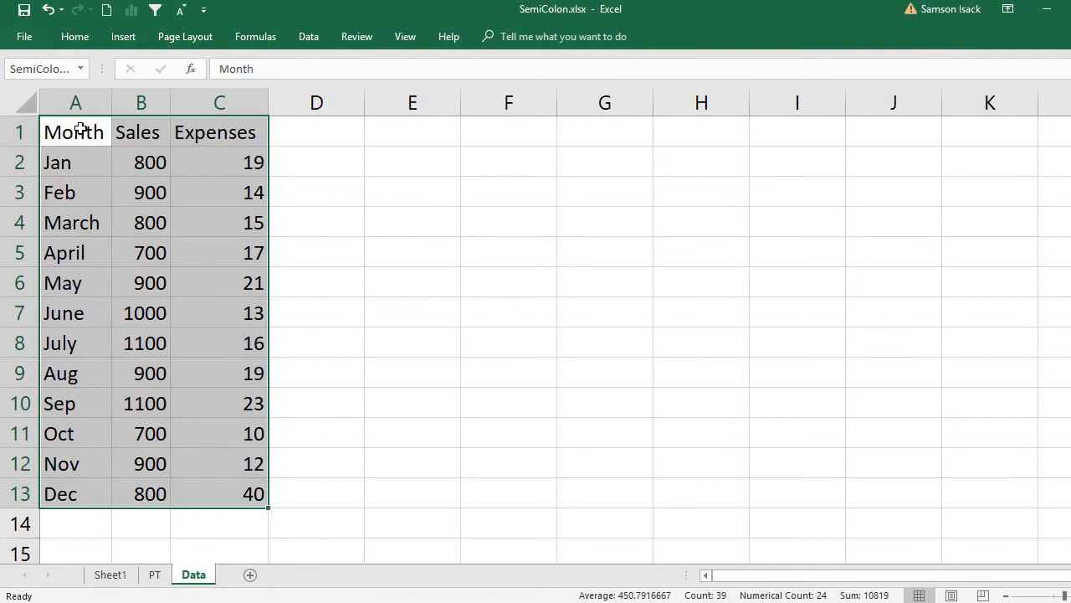
pyautogui.moveTo(81, 135); pyautogui.dragTo(210, 494)
pyautogui.click(97, 278)
# Step: Refresh the imported table on the Data sheet from SemiColon_delimited.txt and check January's expenses
pyautogui.rightClick(97, 281)
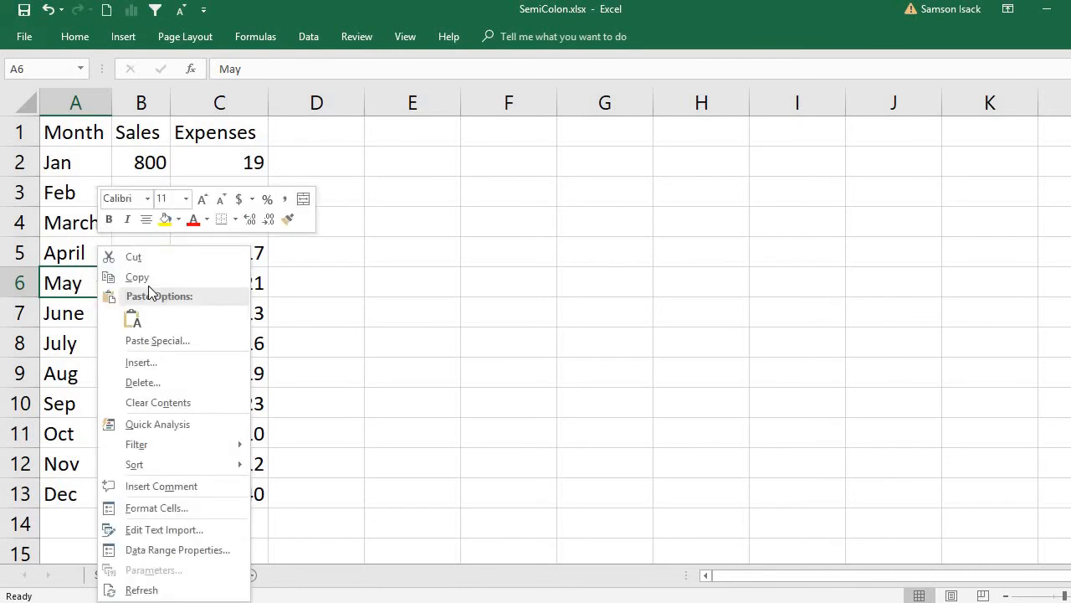
pyautogui.rightClick(67, 199)
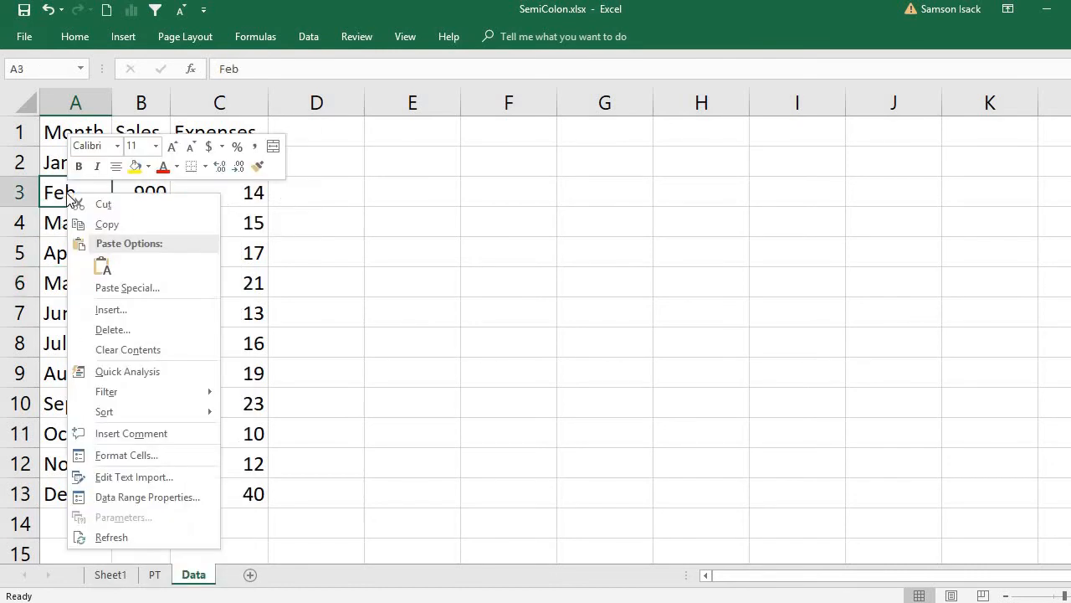
pyautogui.click(131, 537)
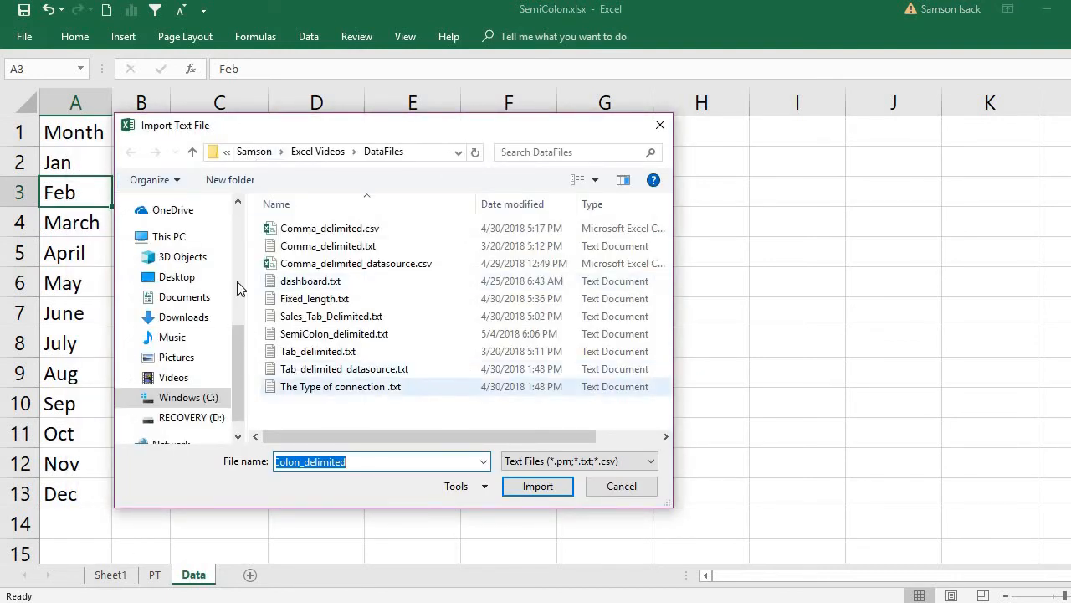
pyautogui.moveTo(434, 136); pyautogui.dragTo(422, 127)
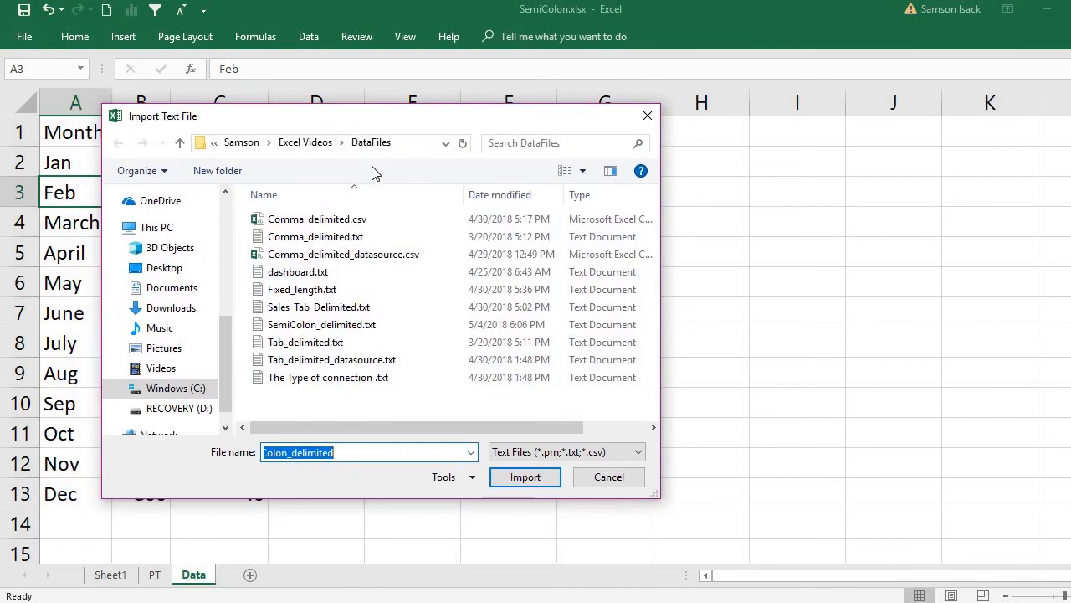
pyautogui.click(347, 329)
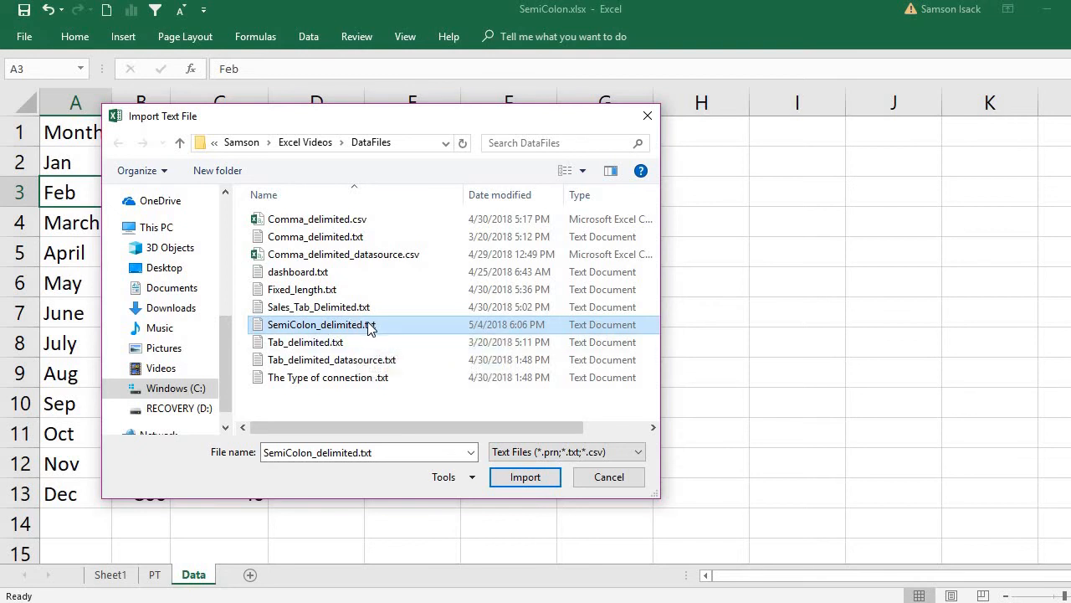
pyautogui.doubleClick(368, 328)
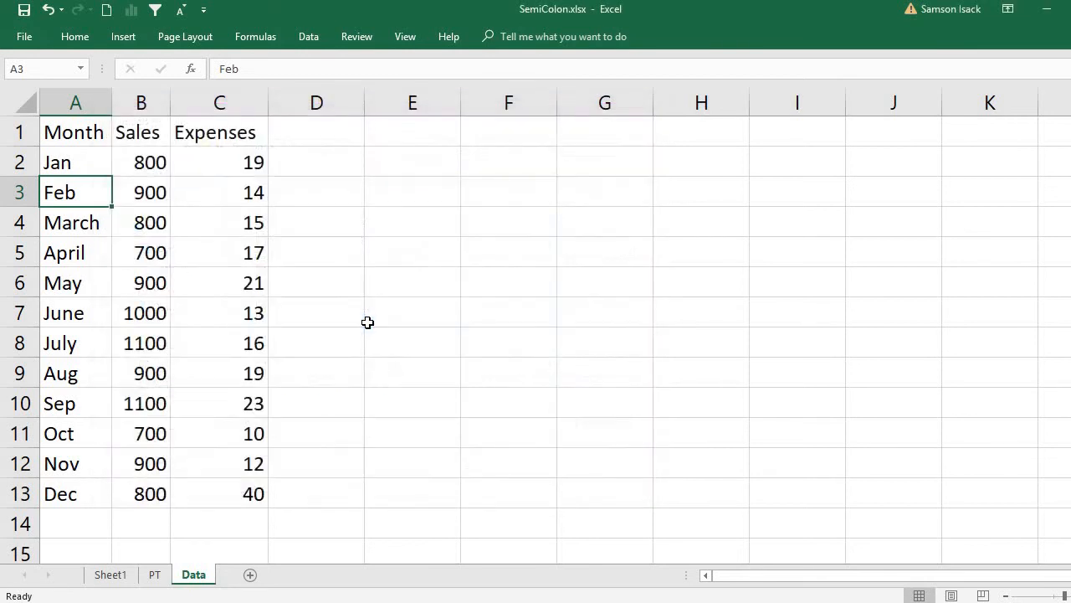
pyautogui.click(78, 154)
pyautogui.click(238, 159)
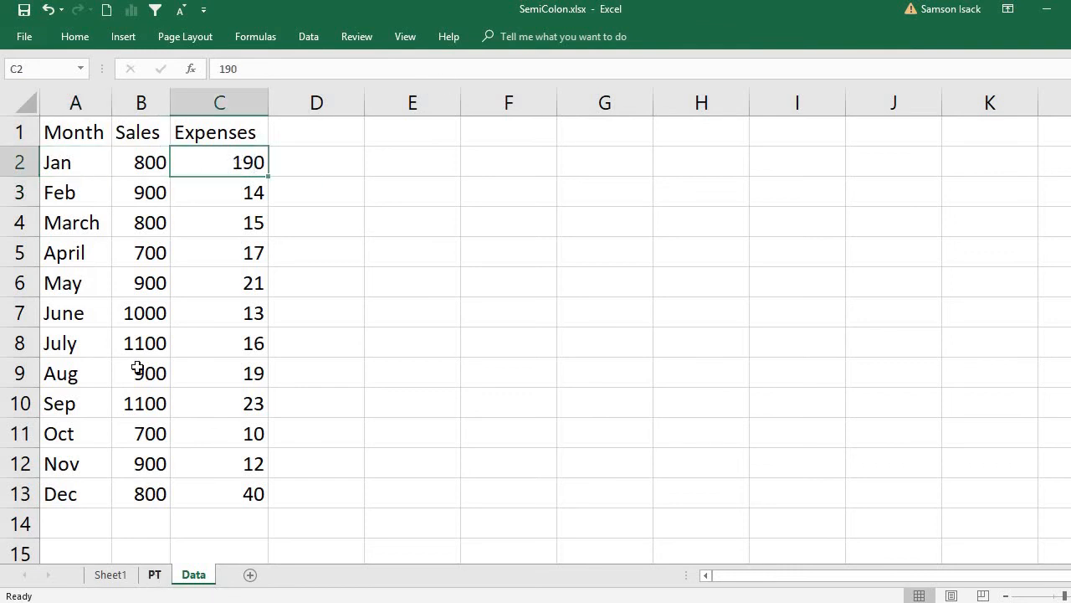
# Step: Refresh the PivotTable on the PT sheet and compare January's Sum of Expenses with the Data sheet
pyautogui.hotkey('ctrl', 'pageup')
pyautogui.click(76, 285)
pyautogui.rightClick(74, 285)
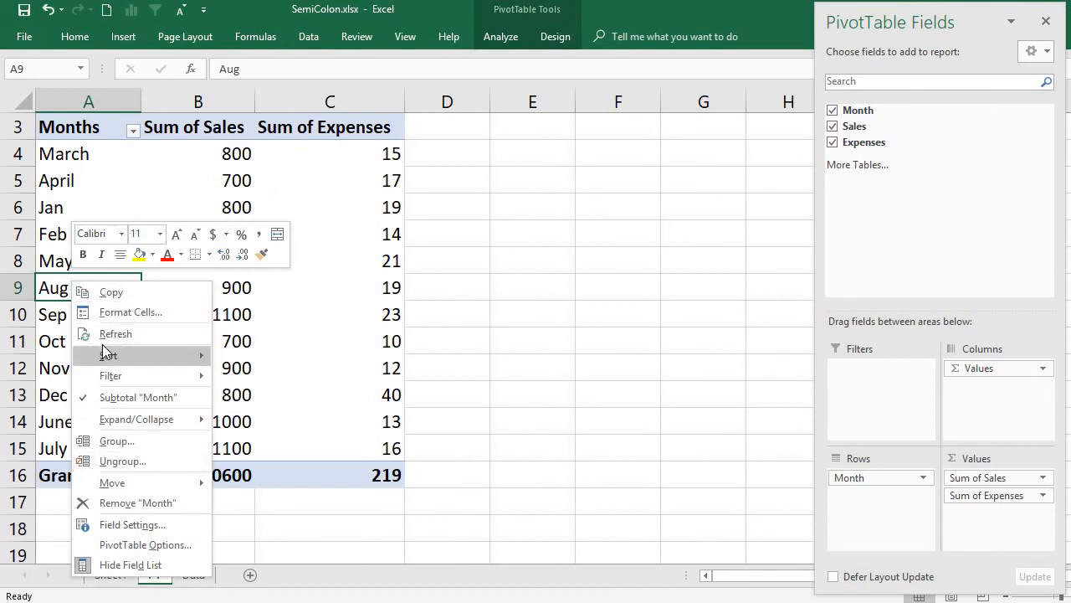
pyautogui.click(115, 333)
pyautogui.click(366, 209)
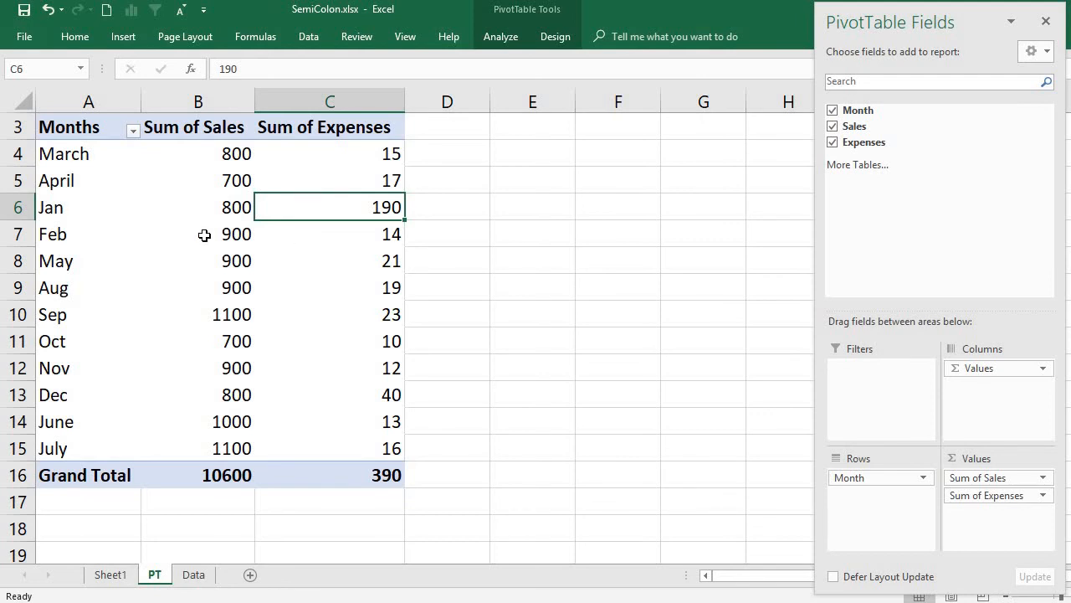
pyautogui.click(193, 575)
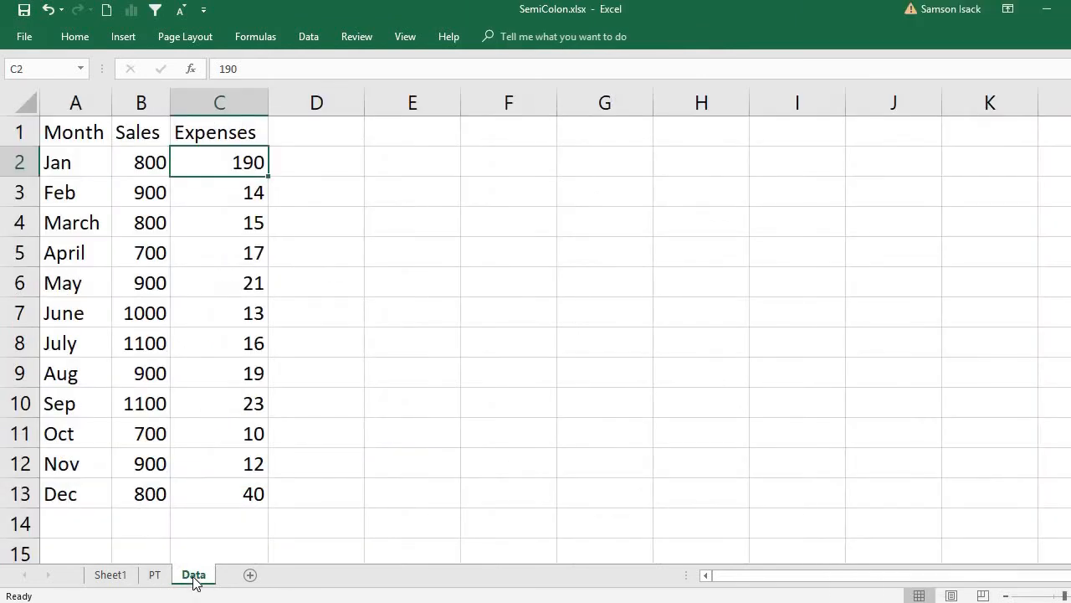
pyautogui.click(154, 576)
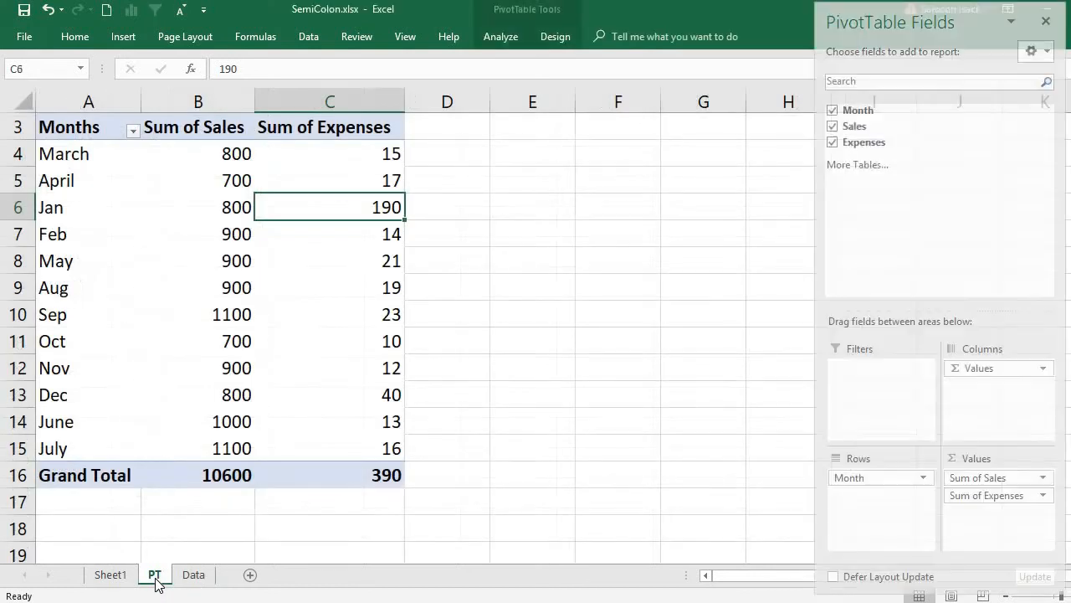
# Step: Switch to Notepad and save a copy of the text file in DataFiles as SemiColon_delimited_may.txt
pyautogui.hotkey('alt', 'Tab')
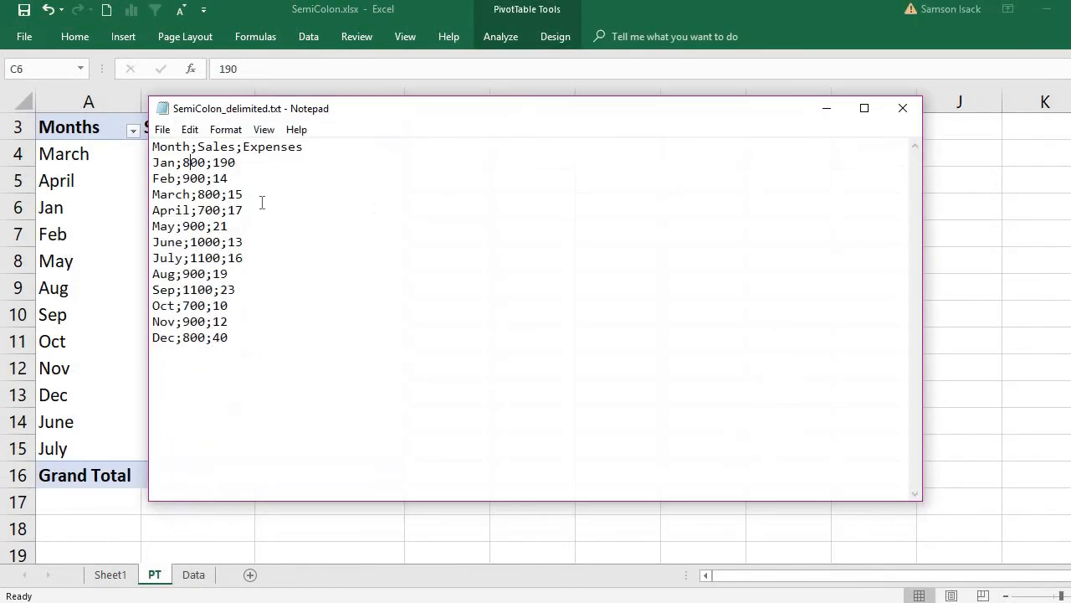
pyautogui.click(162, 130)
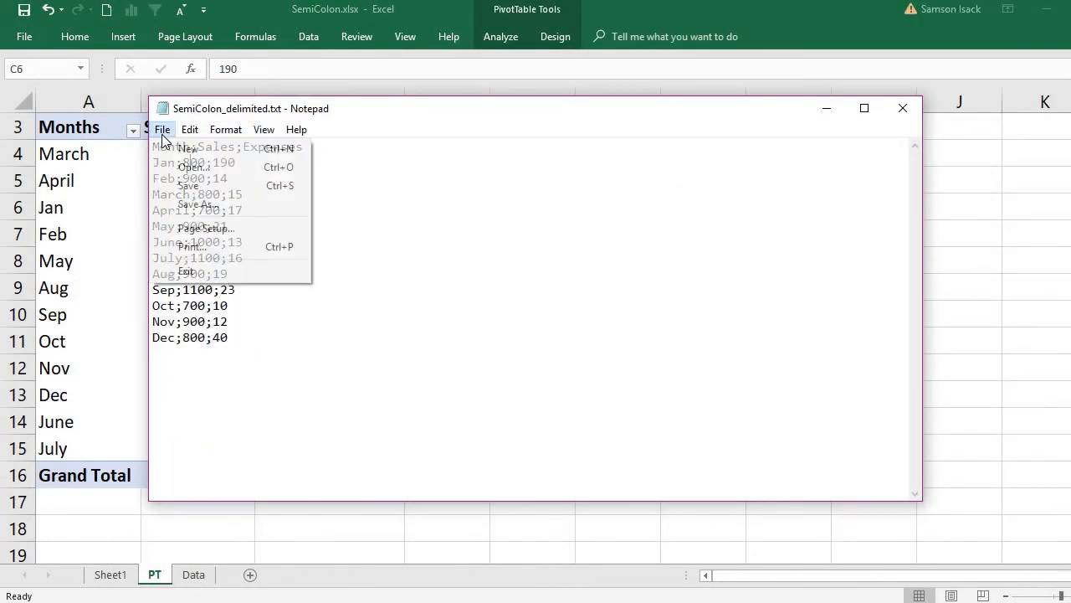
pyautogui.click(219, 206)
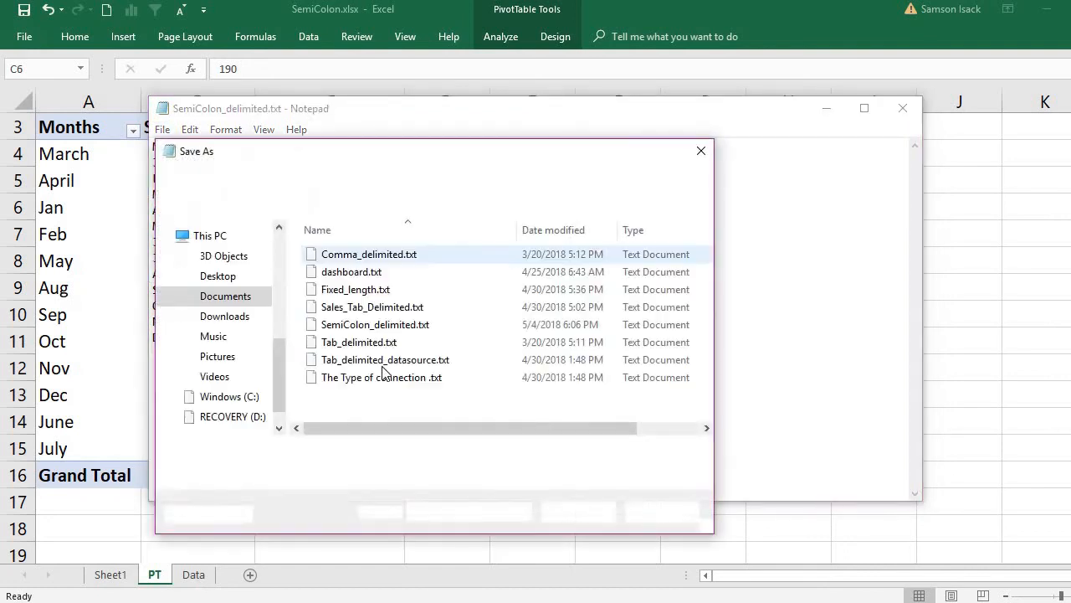
pyautogui.click(411, 326)
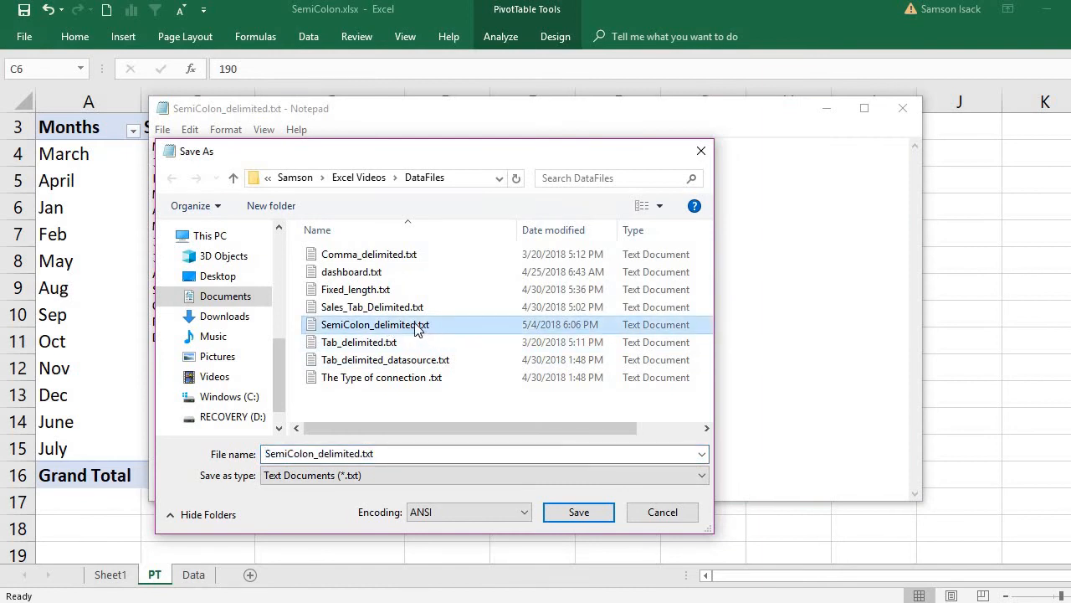
pyautogui.click(414, 326)
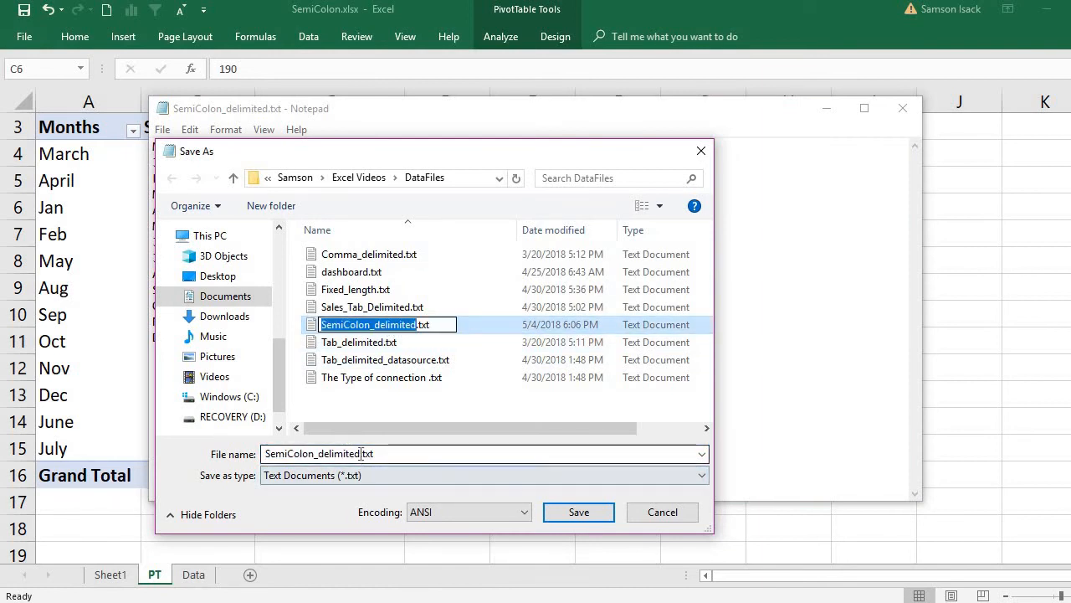
pyautogui.click(360, 453)
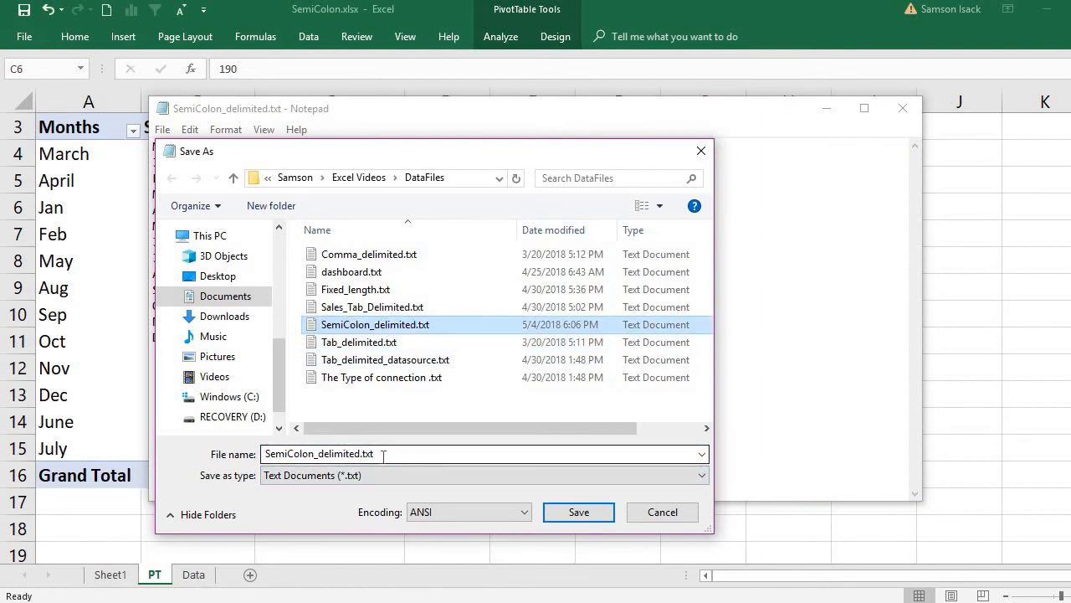
pyautogui.click(361, 453)
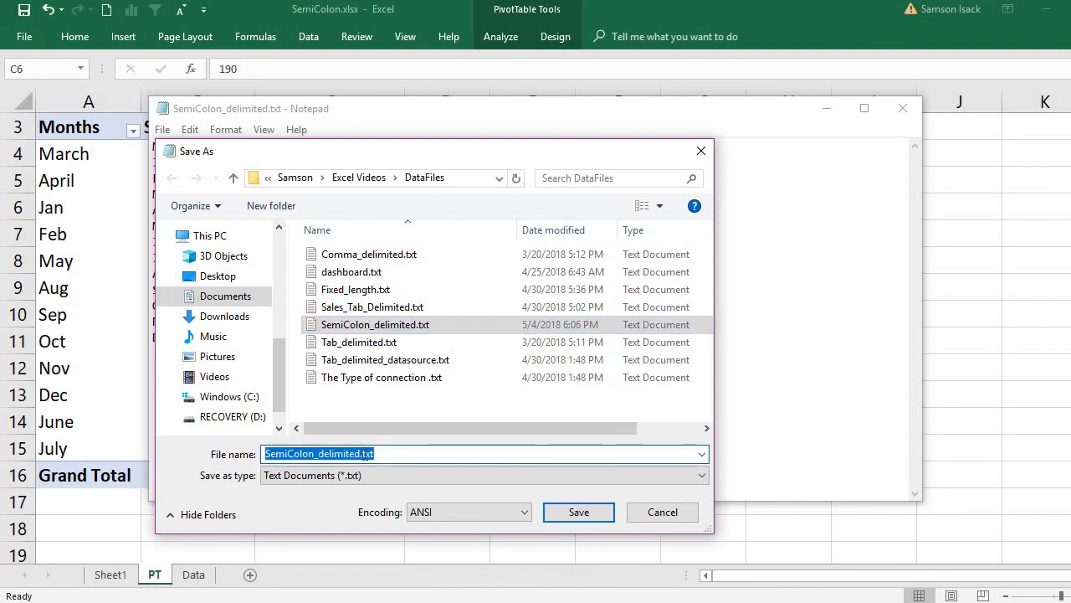
pyautogui.click(390, 454)
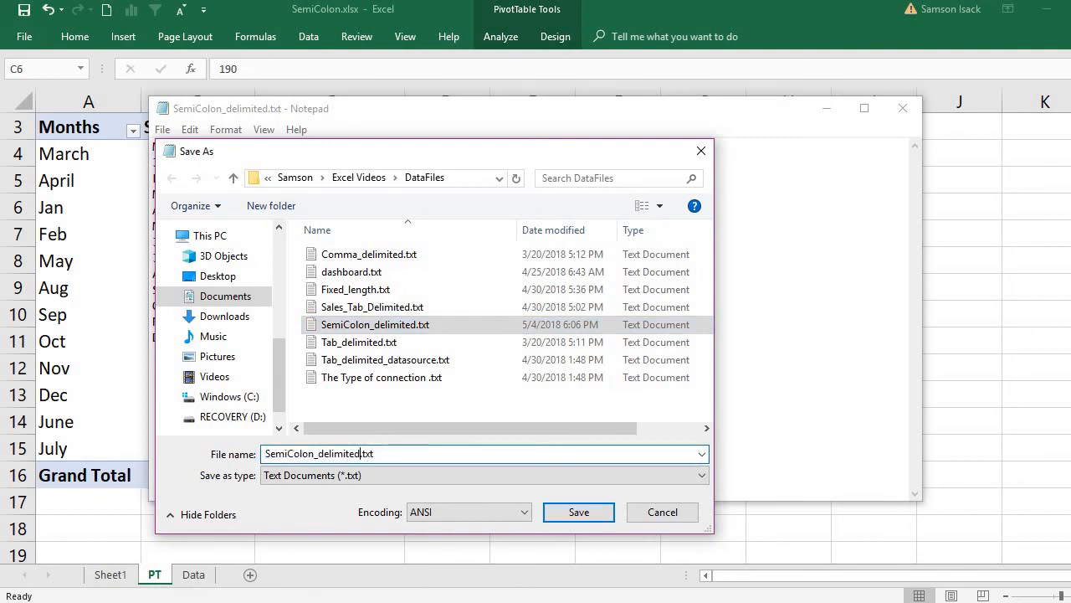
pyautogui.write('_ma')
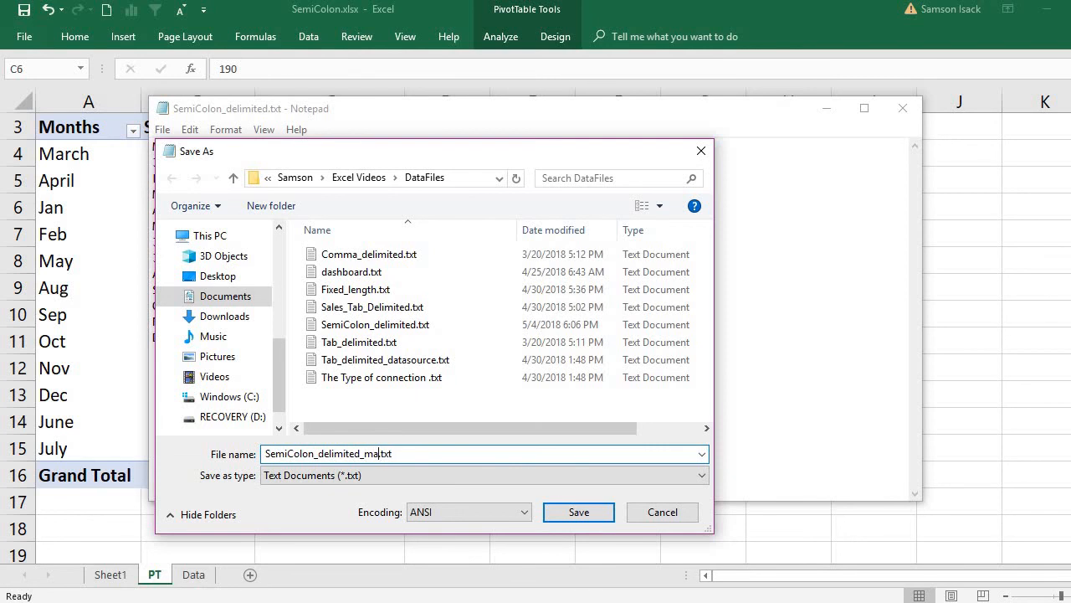
pyautogui.write('y')
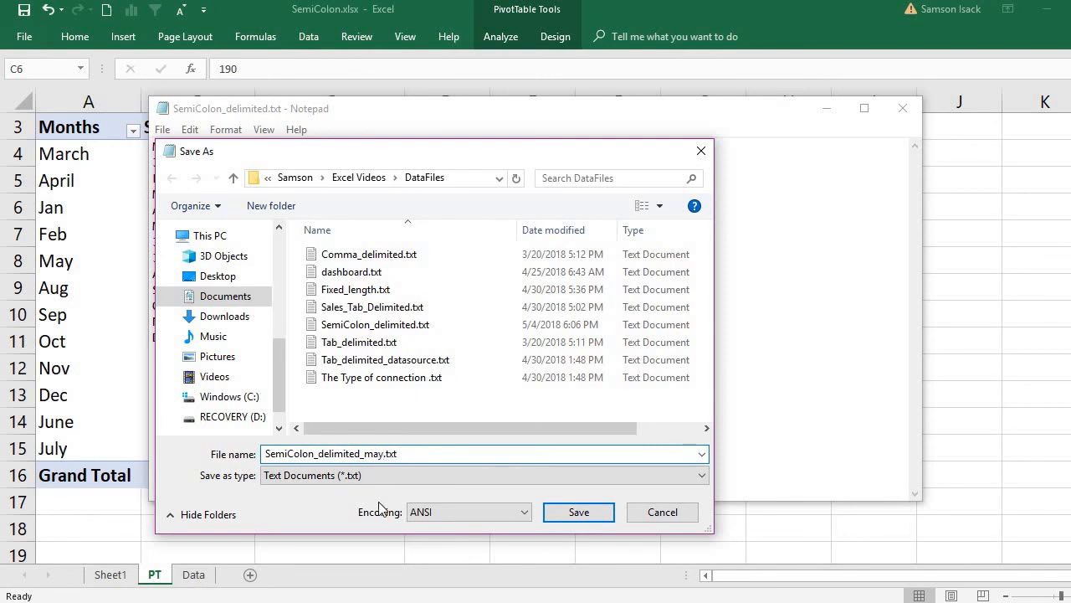
pyautogui.click(596, 513)
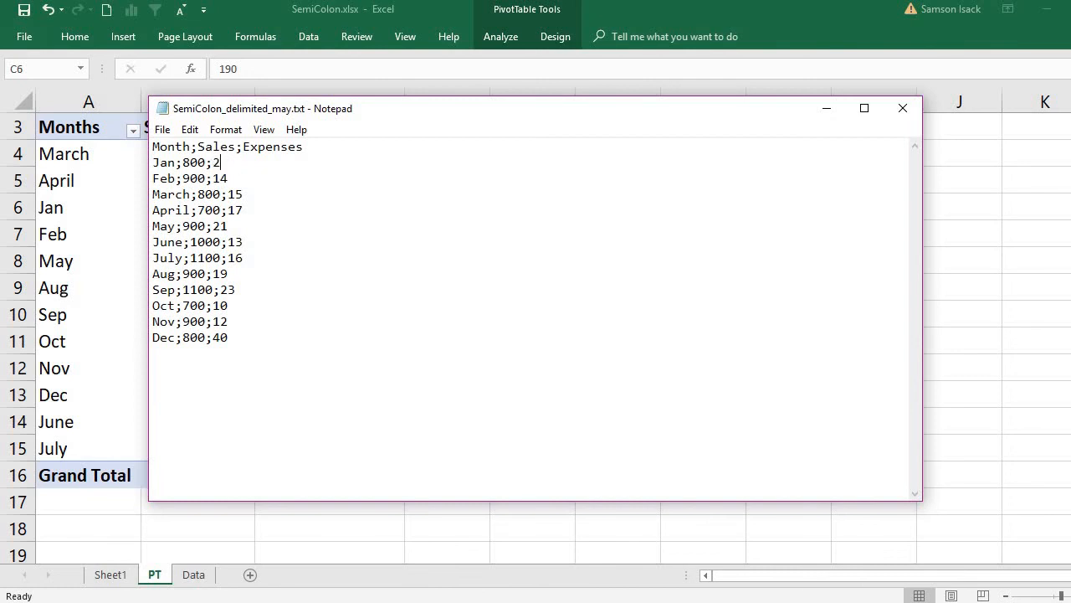
# Step: Change January's expenses to 2000 in SemiColon_delimited_may.txt, save the file and minimize Notepad
pyautogui.write('000')
pyautogui.click(163, 129)
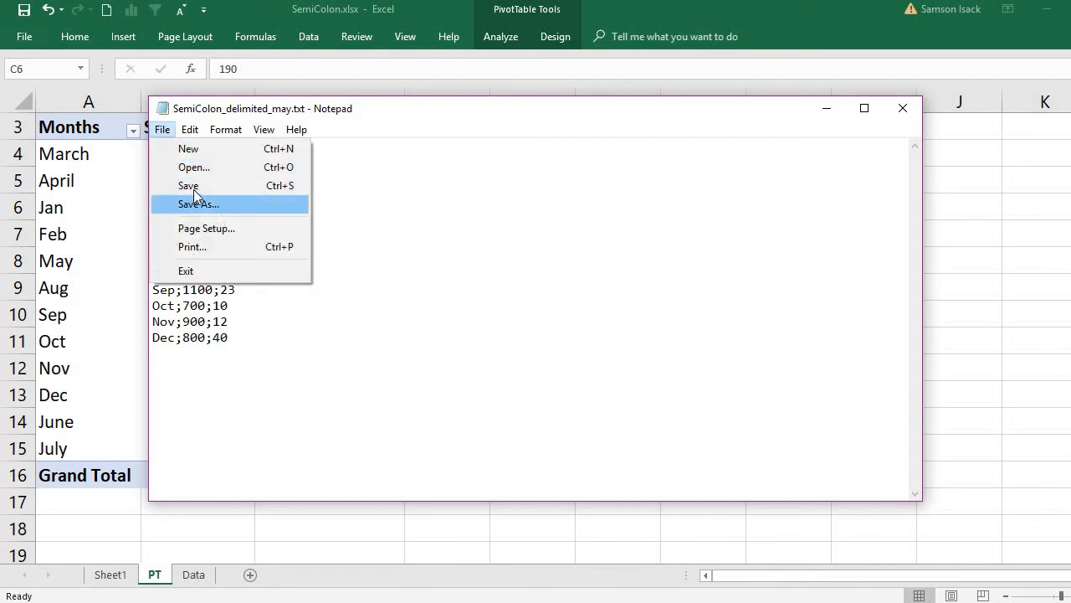
pyautogui.click(189, 186)
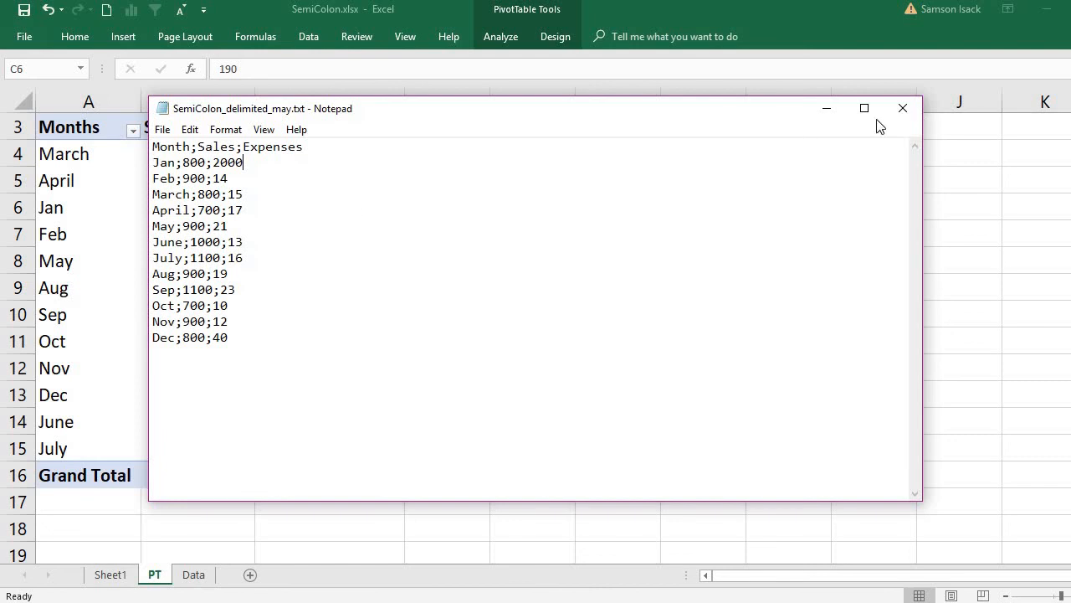
pyautogui.click(830, 109)
# Step: Refresh the imported table on the Data sheet, choosing SemiColon_delimited_may.txt as the source file
pyautogui.click(194, 574)
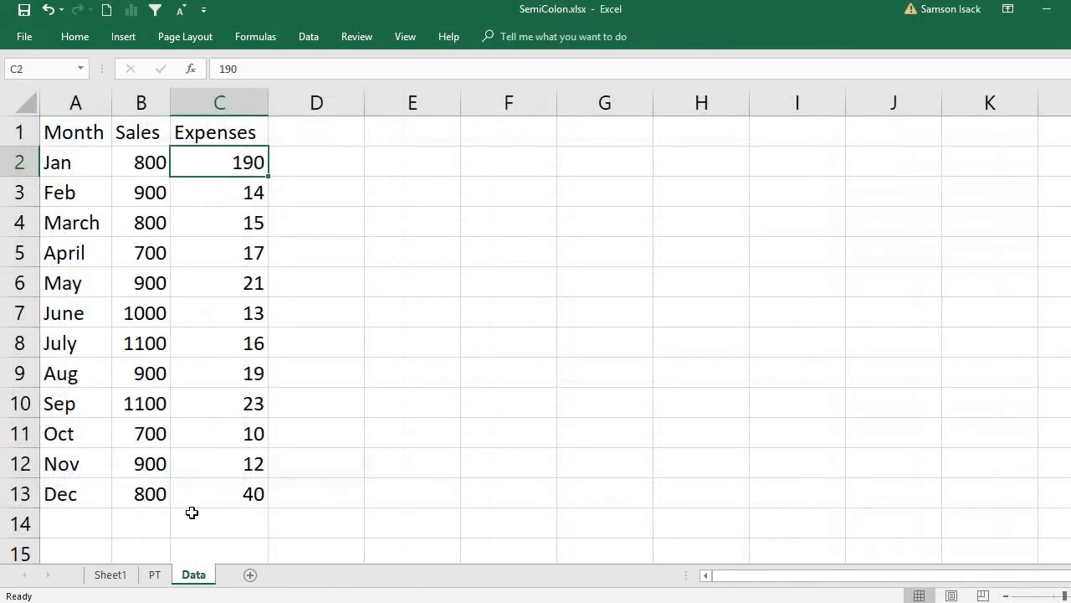
pyautogui.rightClick(72, 251)
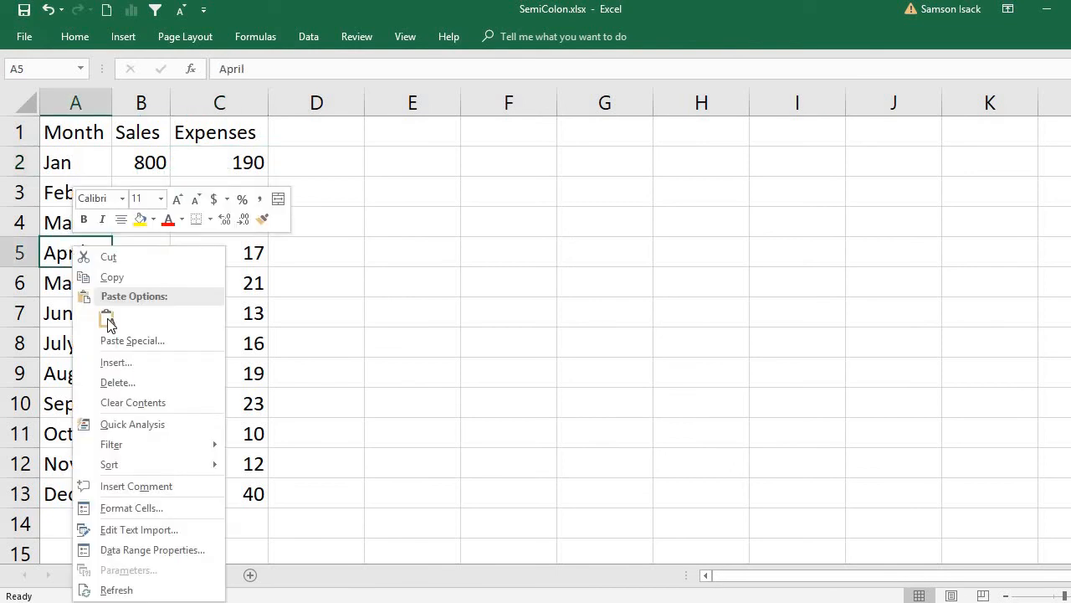
pyautogui.click(128, 591)
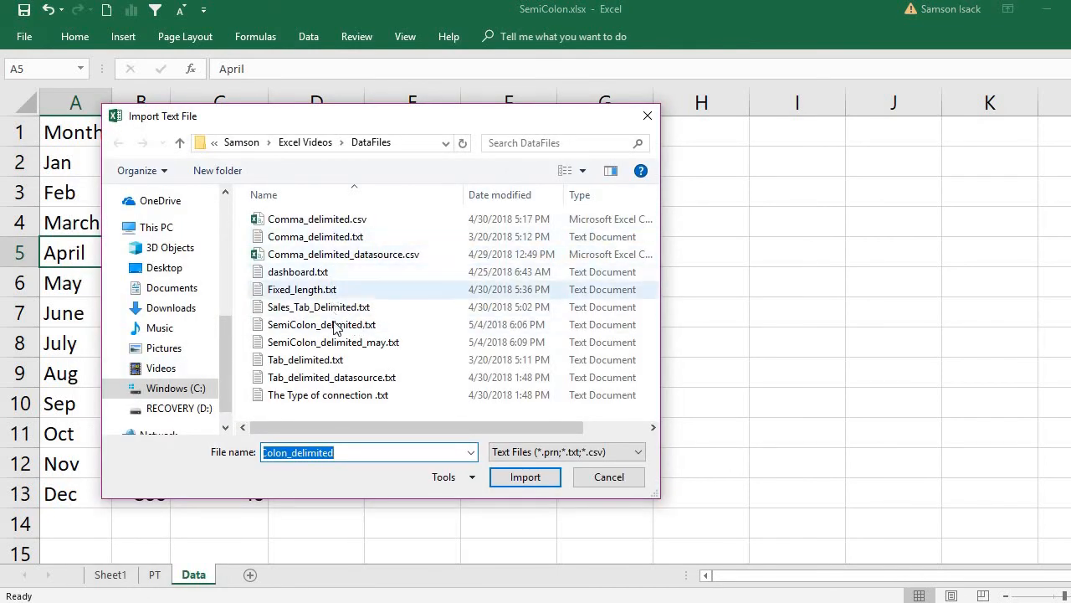
pyautogui.doubleClick(349, 345)
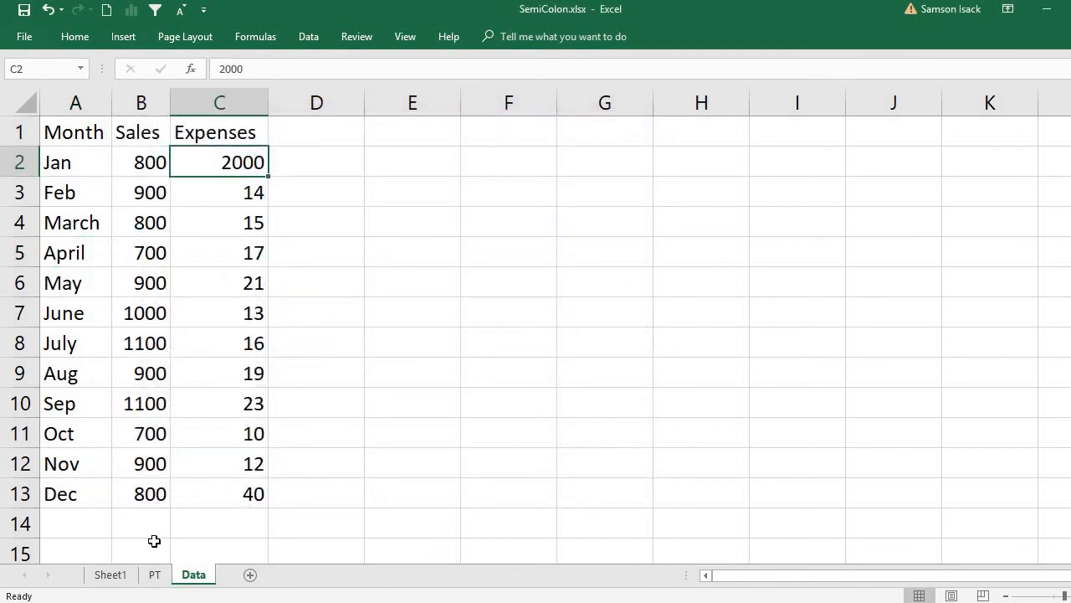
# Step: Refresh the PivotTable on the PT sheet and check January's Sum of Expenses
pyautogui.click(154, 574)
pyautogui.rightClick(116, 258)
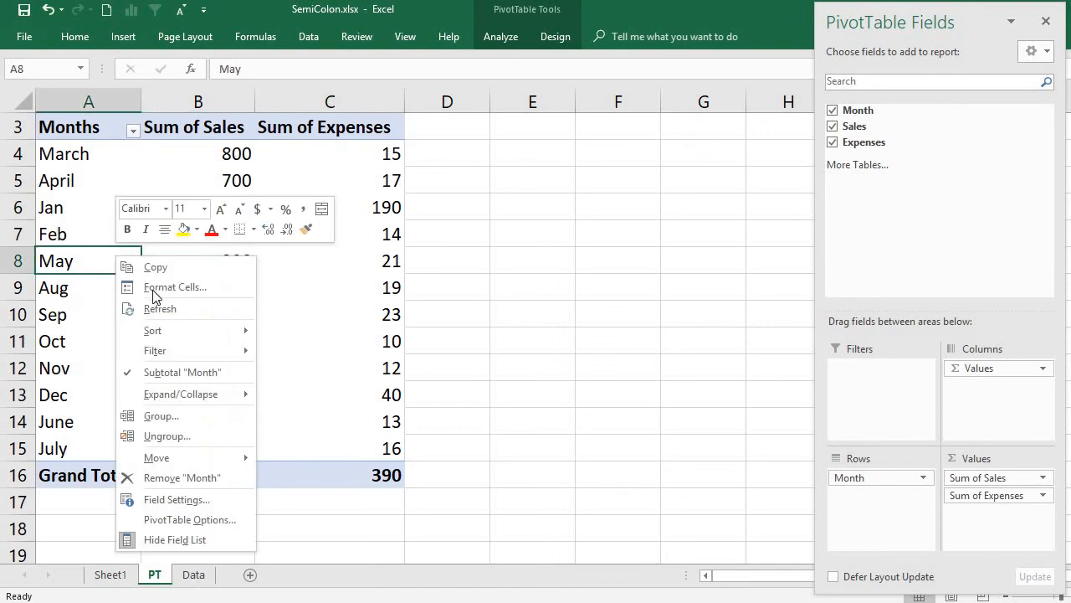
pyautogui.click(180, 308)
pyautogui.click(358, 207)
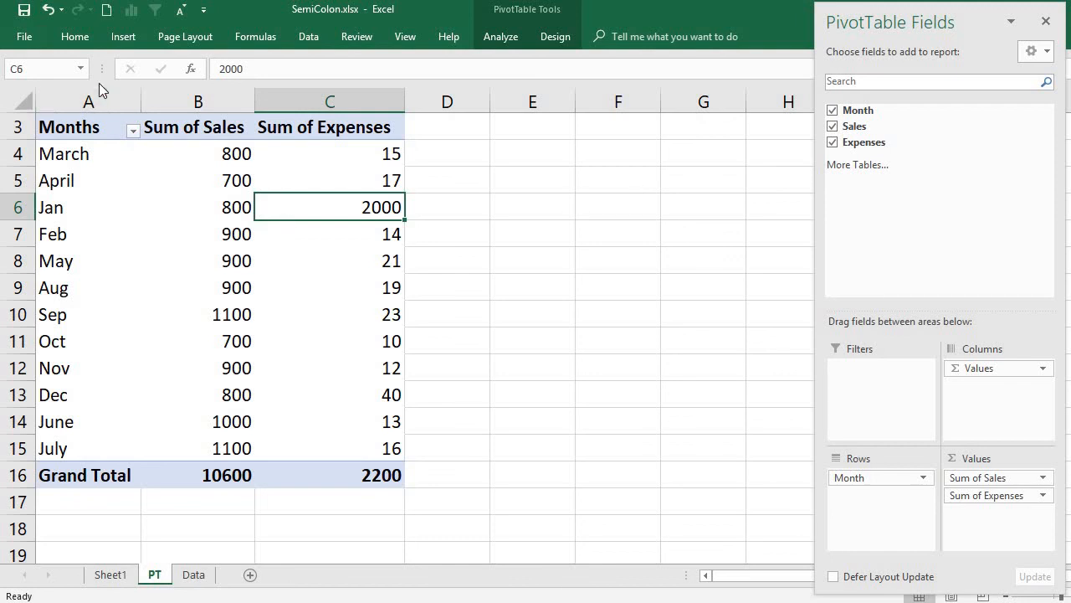
# Step: Examine the Create PivotTable options for a report at cell E7, including the external data source choice, and close them without creating one
pyautogui.click(132, 41)
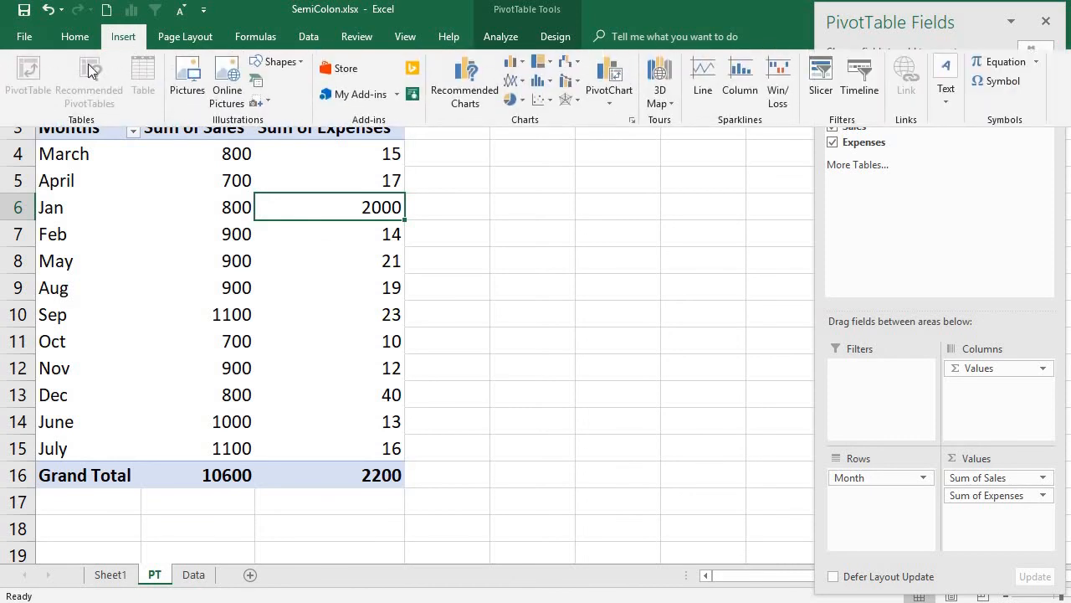
pyautogui.click(152, 250)
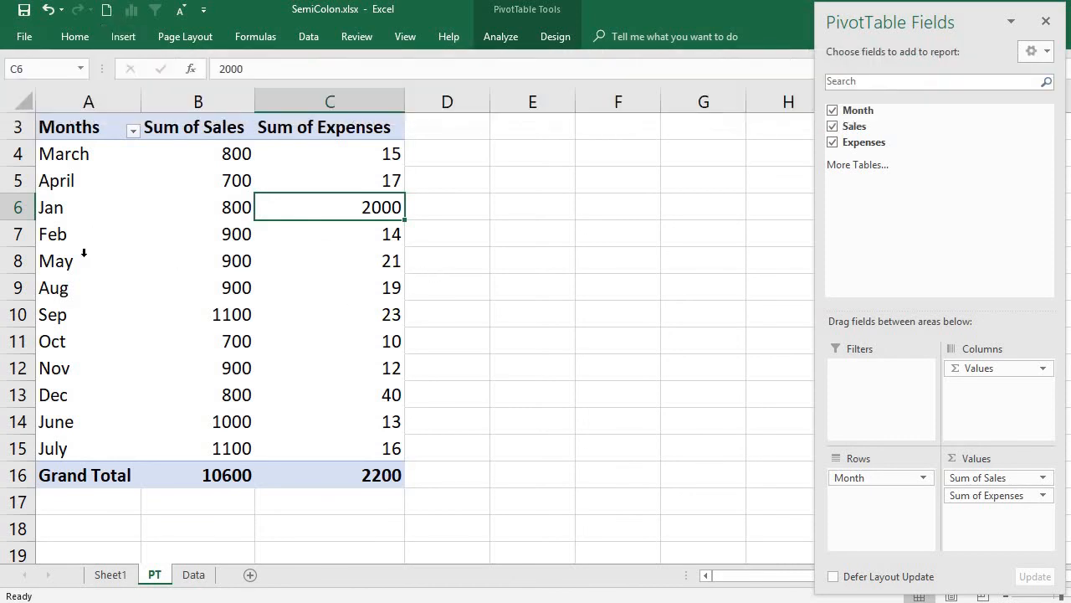
pyautogui.click(83, 252)
pyautogui.click(121, 37)
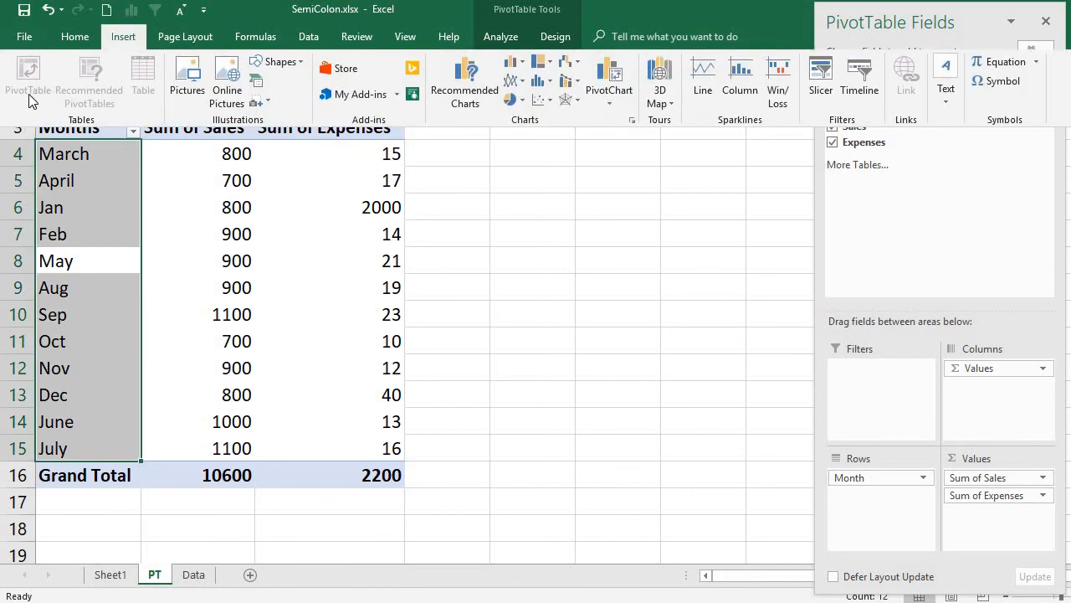
pyautogui.click(514, 237)
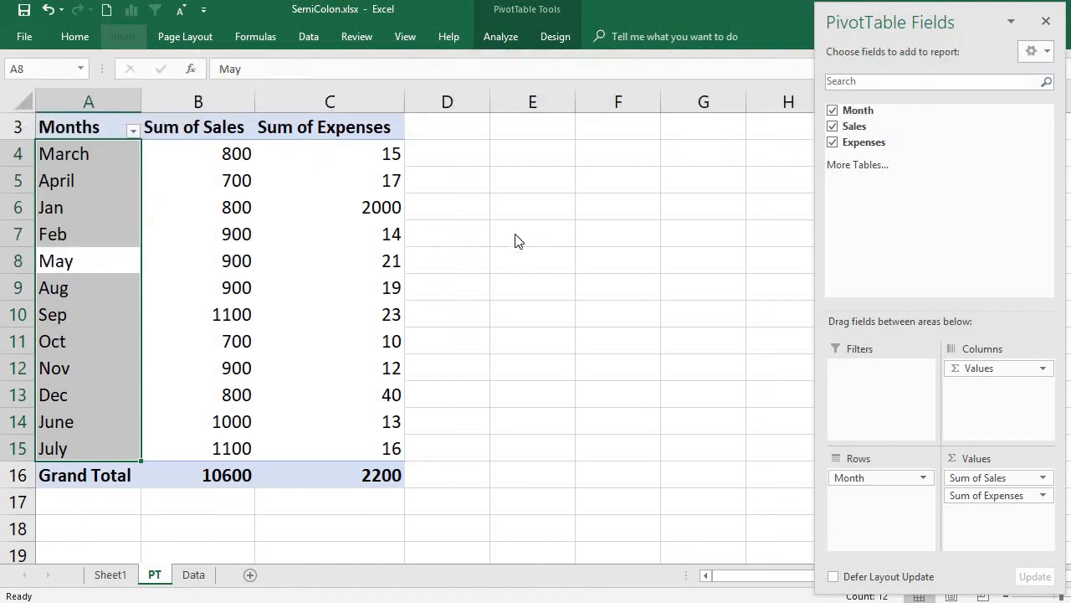
pyautogui.click(513, 237)
pyautogui.click(123, 38)
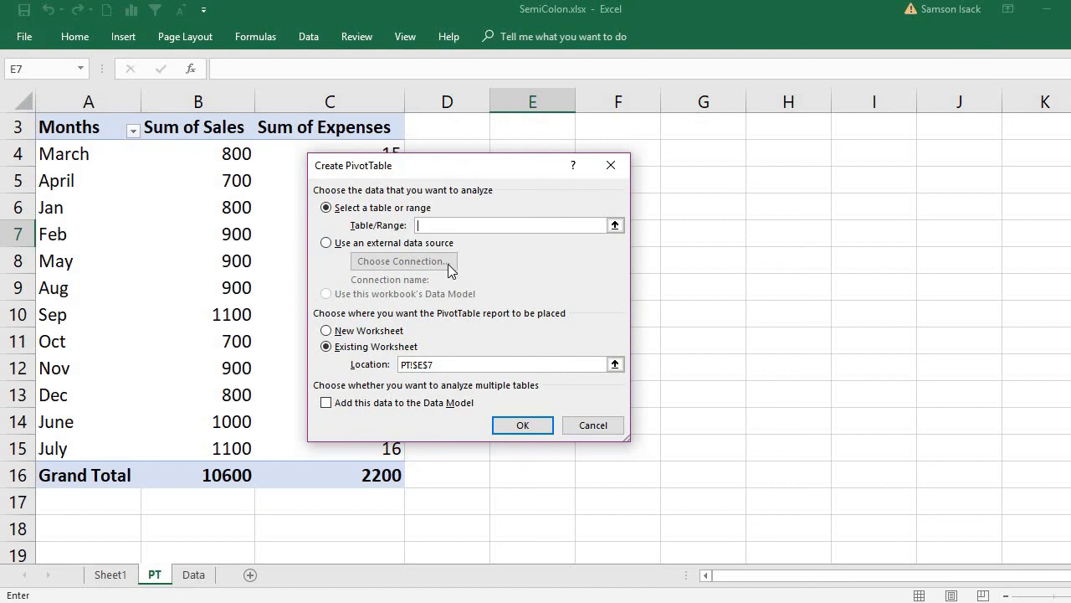
pyautogui.click(611, 165)
pyautogui.click(304, 35)
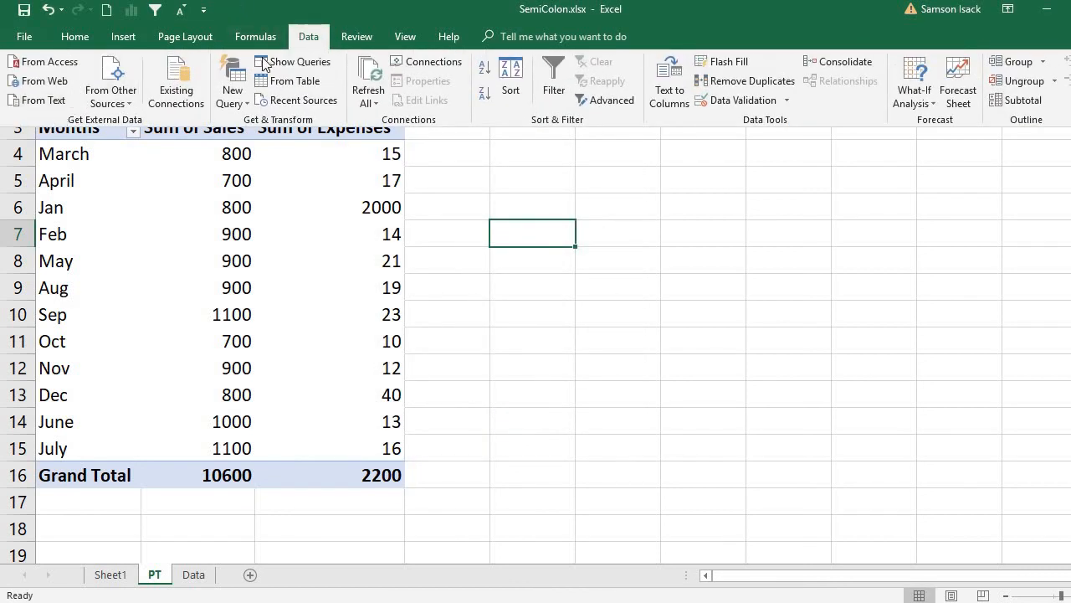
pyautogui.click(131, 340)
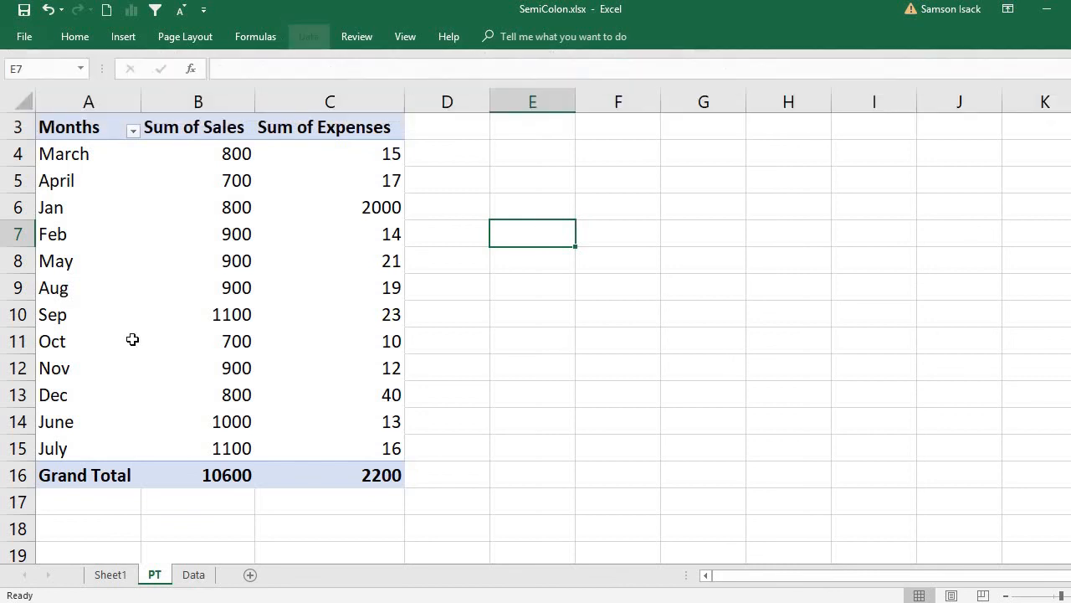
pyautogui.click(97, 262)
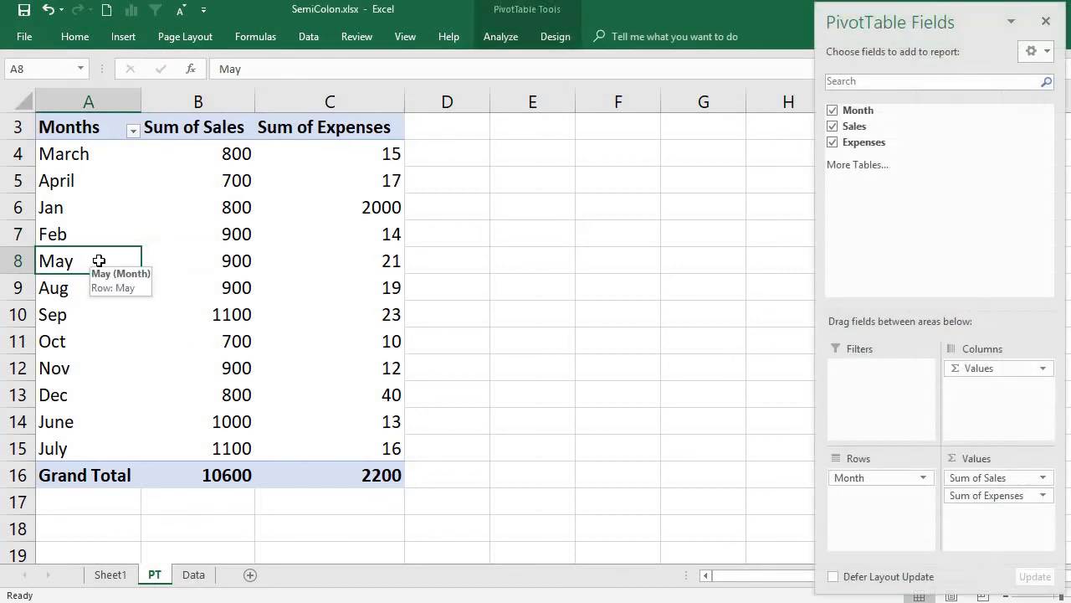